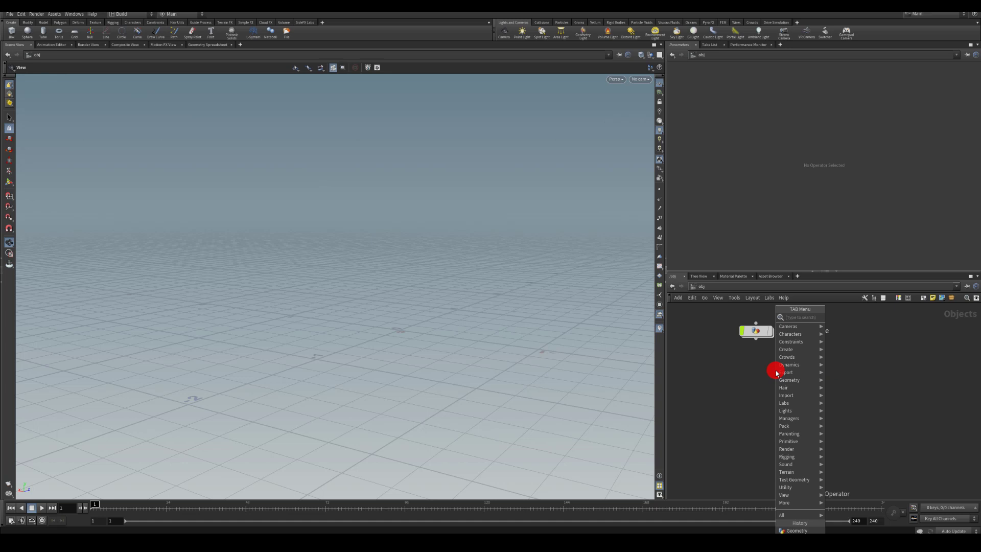
# Create a Geometry object named Poison_projectile_mesh and step inside it.
pyautogui.write('geo')
pyautogui.press('Return')
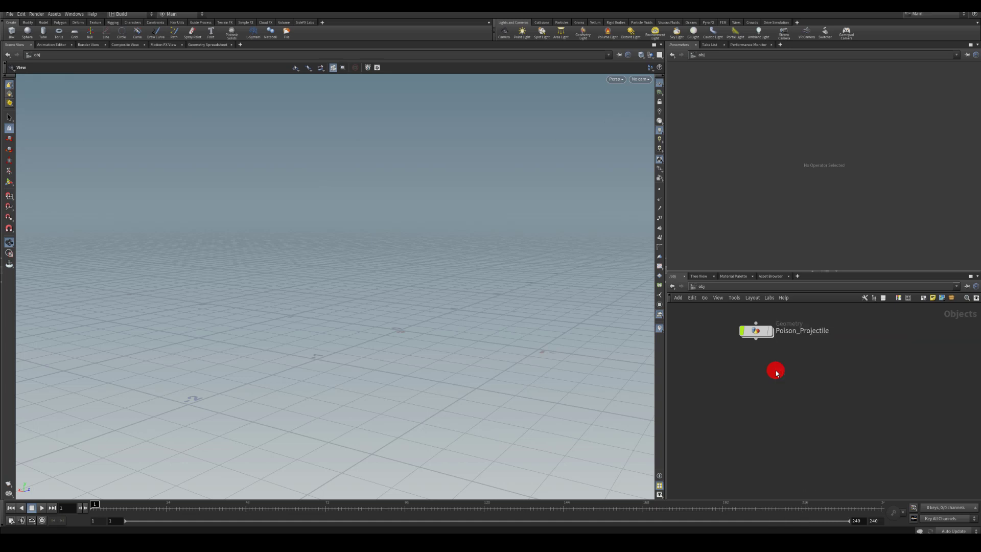
pyautogui.click(770, 377)
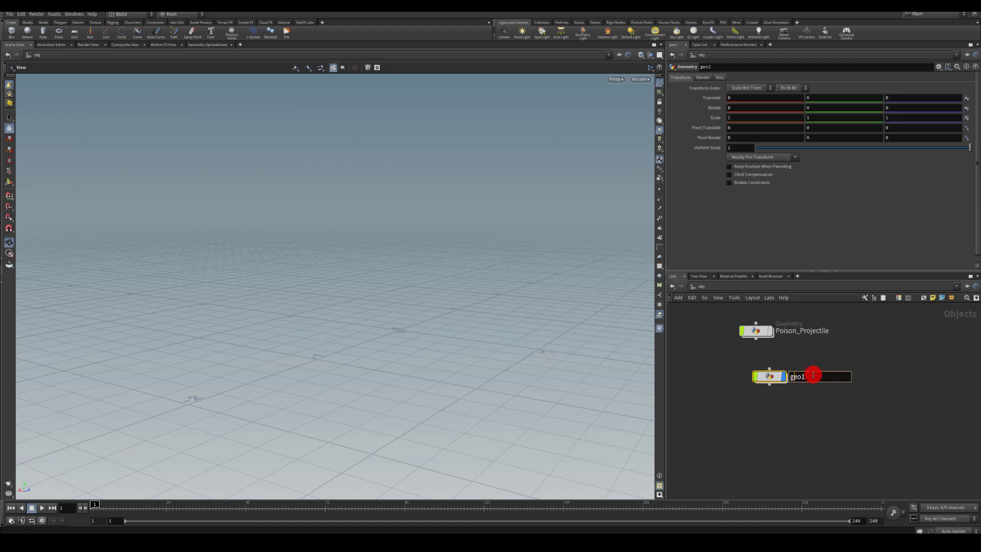
pyautogui.moveTo(754, 376)
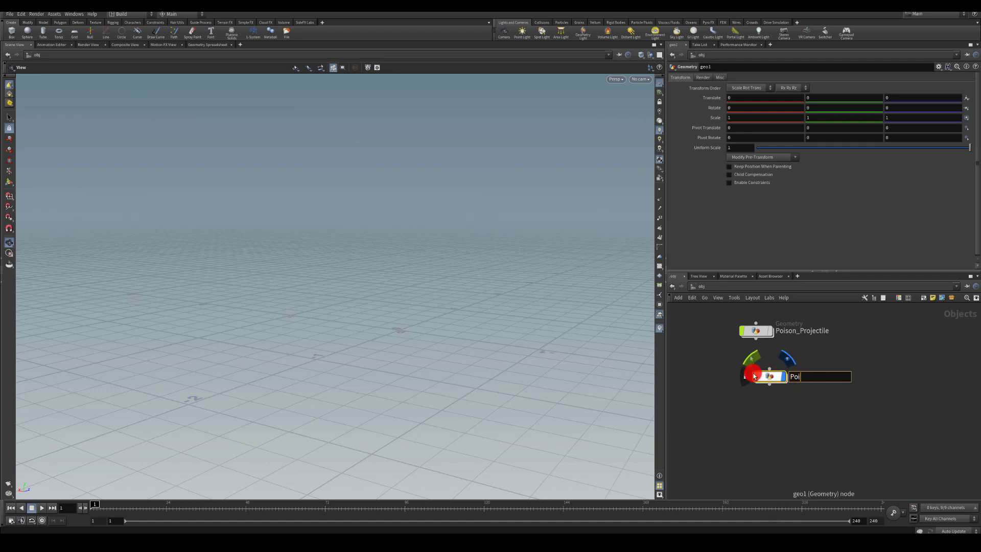
pyautogui.write('Poison_projectile_mesh')
pyautogui.press('Return')
pyautogui.doubleClick(766, 377)
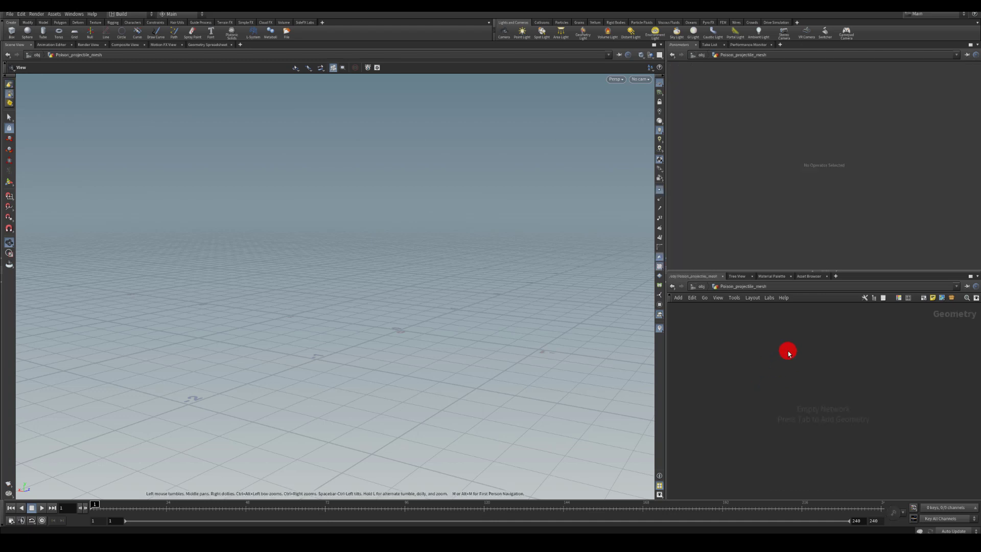
# Add a Line node (line1) to the network.
pyautogui.press('Tab')
pyautogui.write('line')
pyautogui.press('Return')
pyautogui.click(772, 349)
pyautogui.moveTo(773, 350); pyautogui.dragTo(839, 334)
pyautogui.click(751, 135)
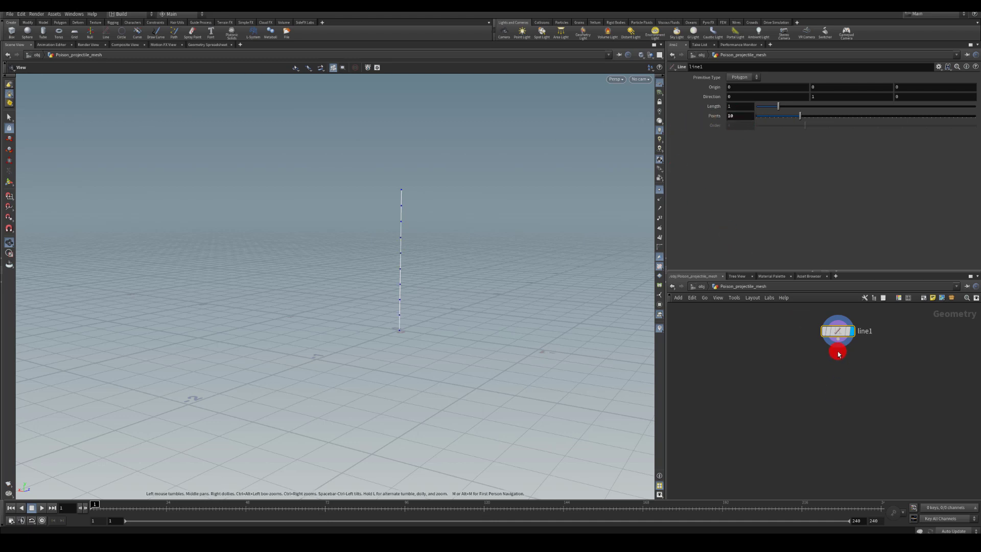
# Wire a Point Jitter under line1 with Y axis scale 0 and scale .3, and display it.
pyautogui.moveTo(841, 341); pyautogui.dragTo(834, 380)
pyautogui.press('Tab')
pyautogui.write('point jit')
pyautogui.press('Return')
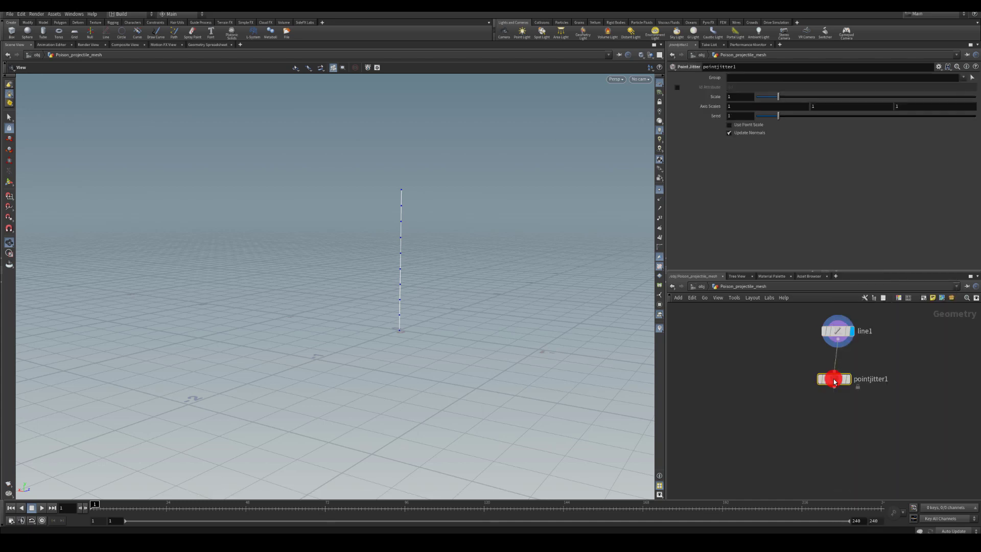
pyautogui.moveTo(834, 381); pyautogui.dragTo(835, 370)
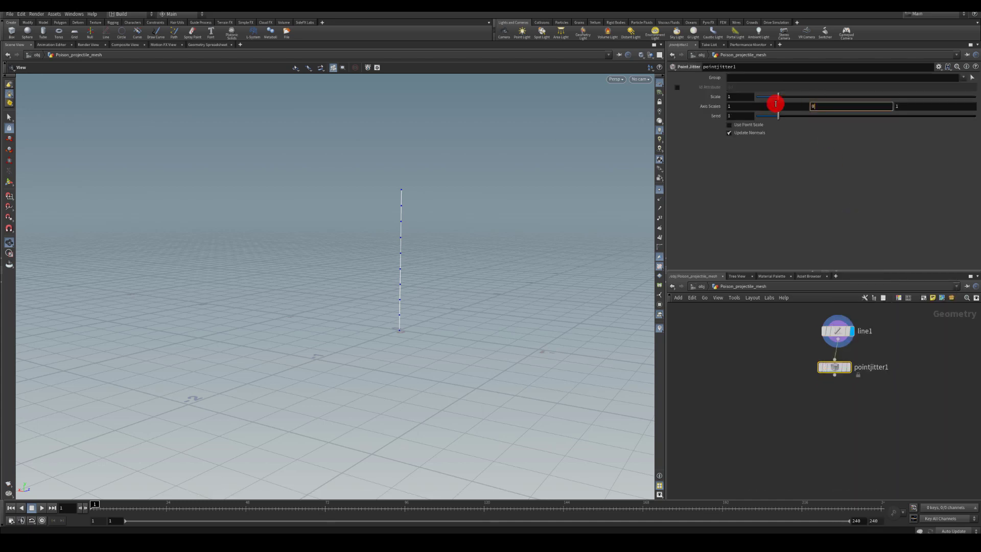
pyautogui.write('0')
pyautogui.press('Return')
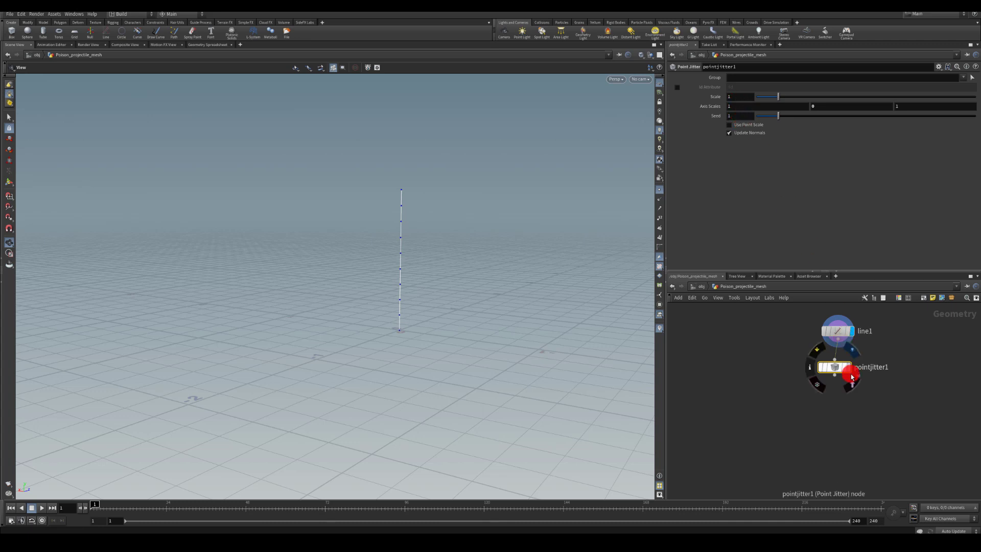
pyautogui.click(849, 366)
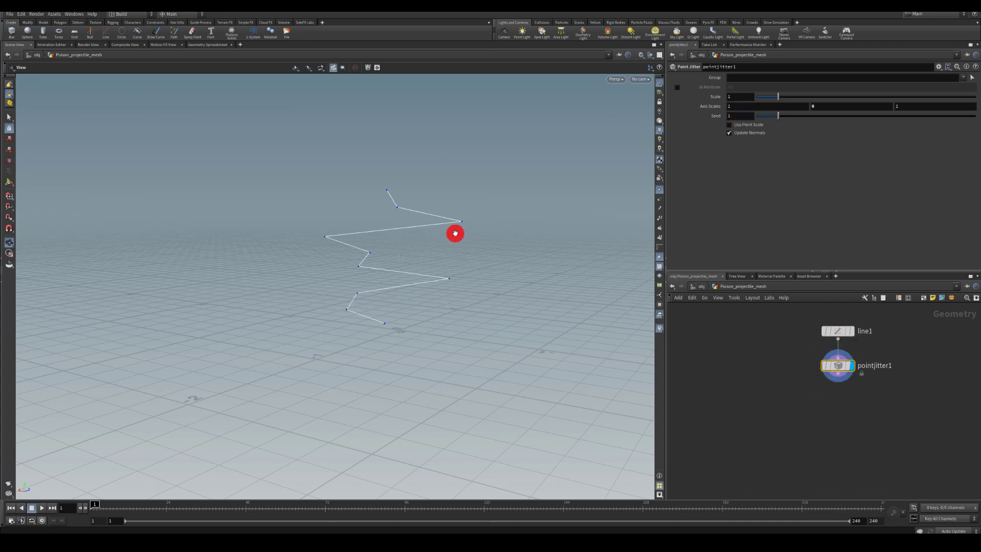
pyautogui.moveTo(455, 233); pyautogui.dragTo(498, 239)
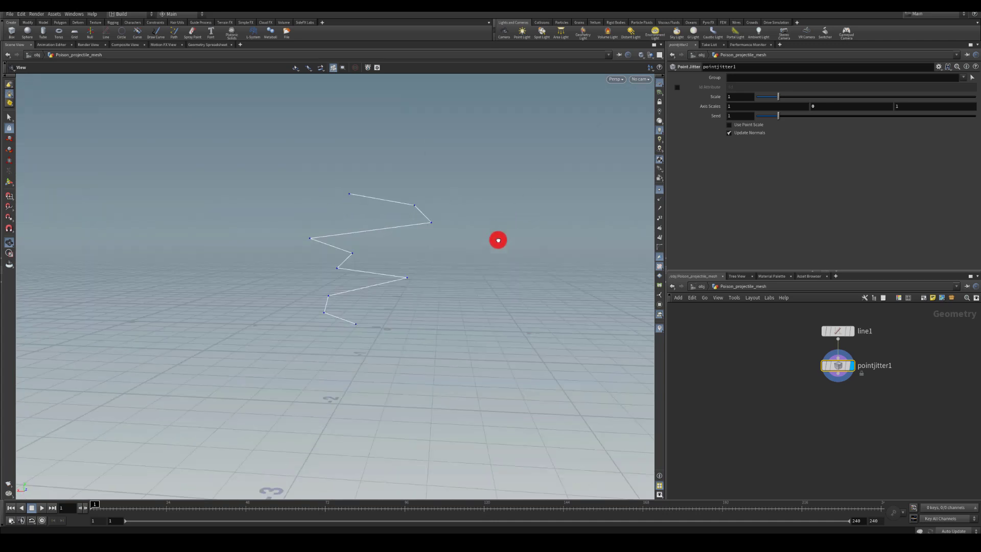
pyautogui.doubleClick(743, 96)
pyautogui.write('.3')
pyautogui.press('Return')
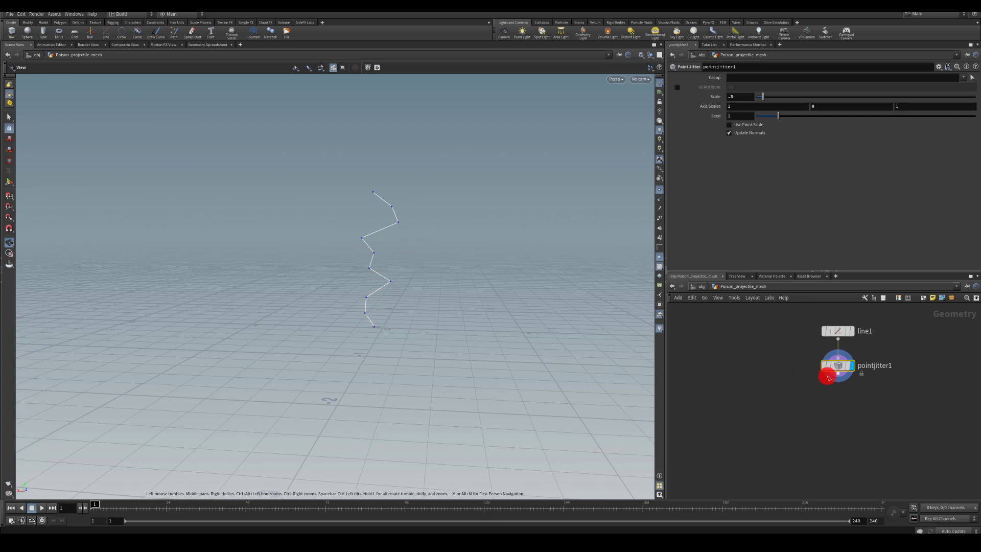
# Add an Attribute Randomize node wired under pointjitter1.
pyautogui.press('Tab')
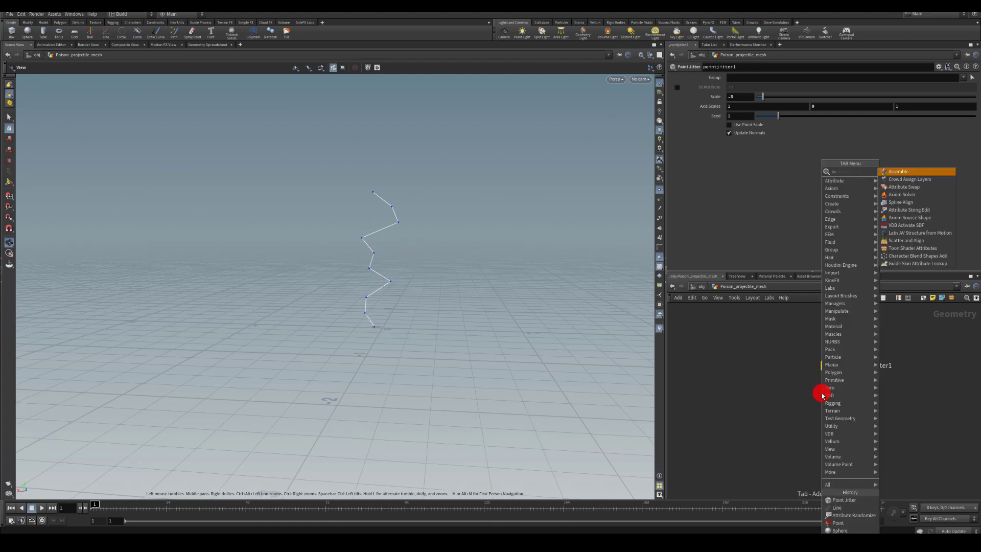
pyautogui.write('att ran')
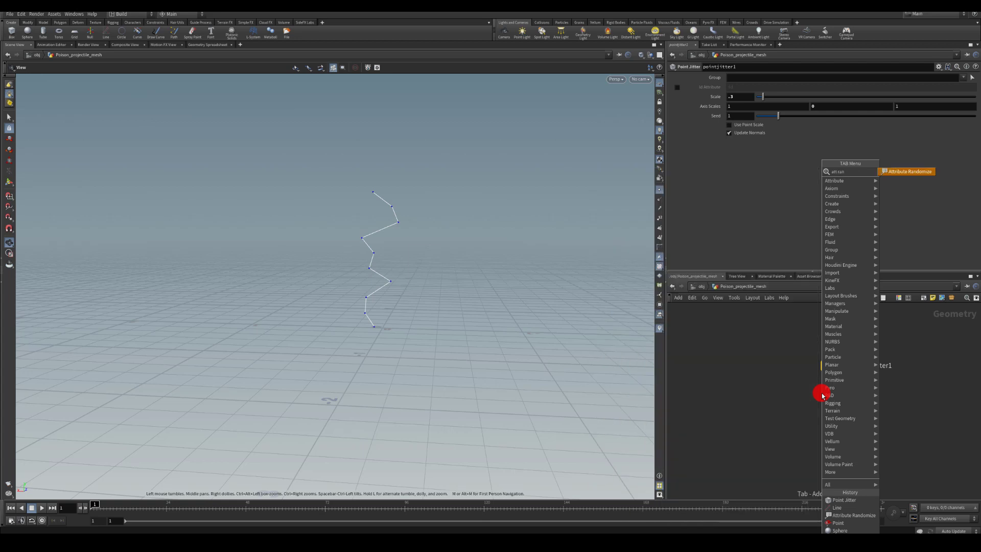
pyautogui.press('Return')
pyautogui.click(821, 398)
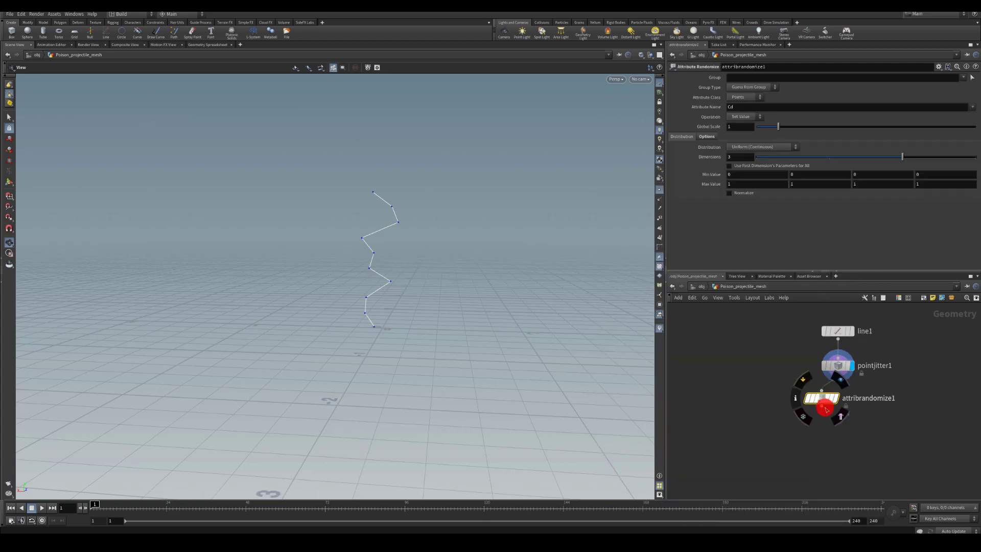
pyautogui.click(822, 405)
pyautogui.moveTo(826, 397); pyautogui.dragTo(842, 401)
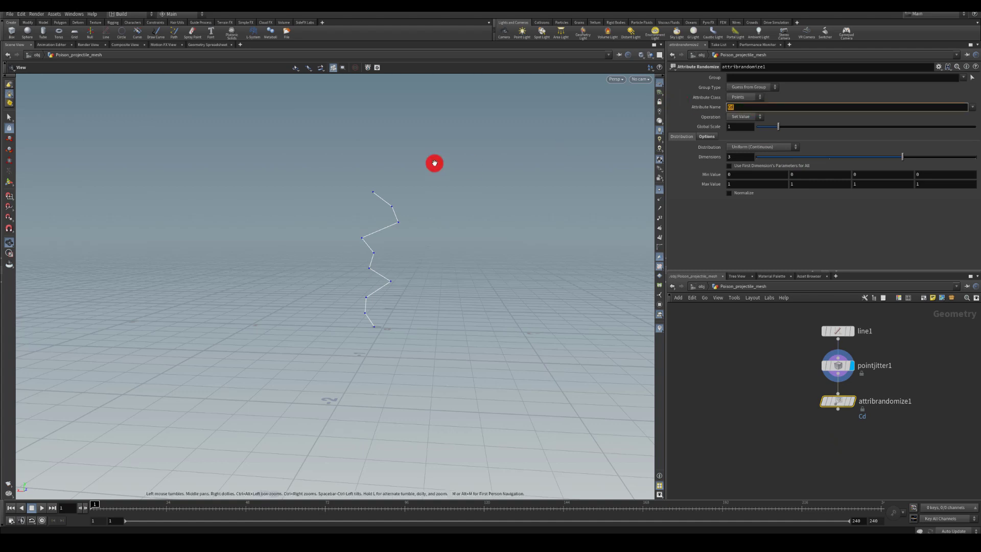
# Randomize pscale with all three minimum values set to .3.
pyautogui.press('Return')
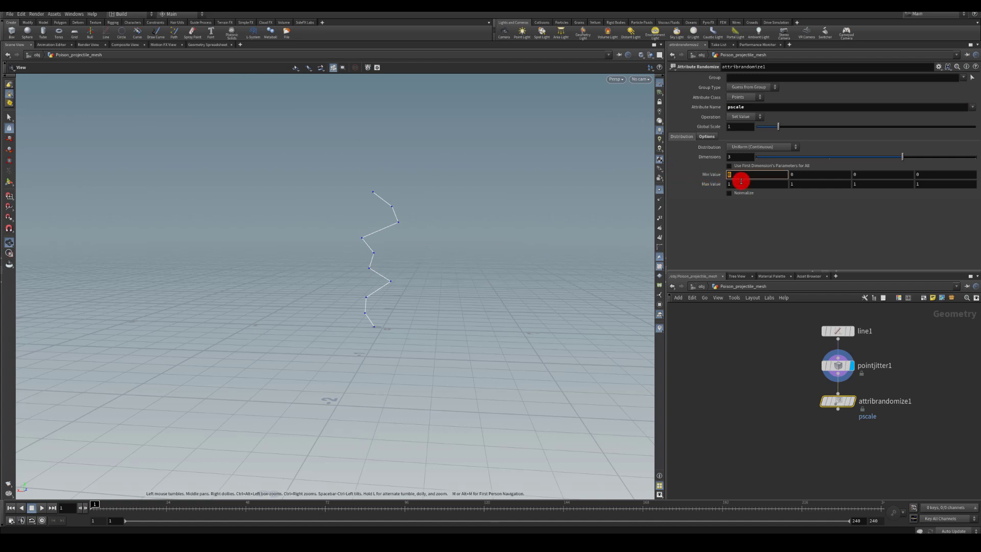
pyautogui.write('.3')
pyautogui.press('Tab')
pyautogui.write('.3')
pyautogui.press('Tab')
pyautogui.write('.3')
pyautogui.click(794, 409)
# Add a Copy to Points node fed by attribrandomize1.
pyautogui.press('Tab')
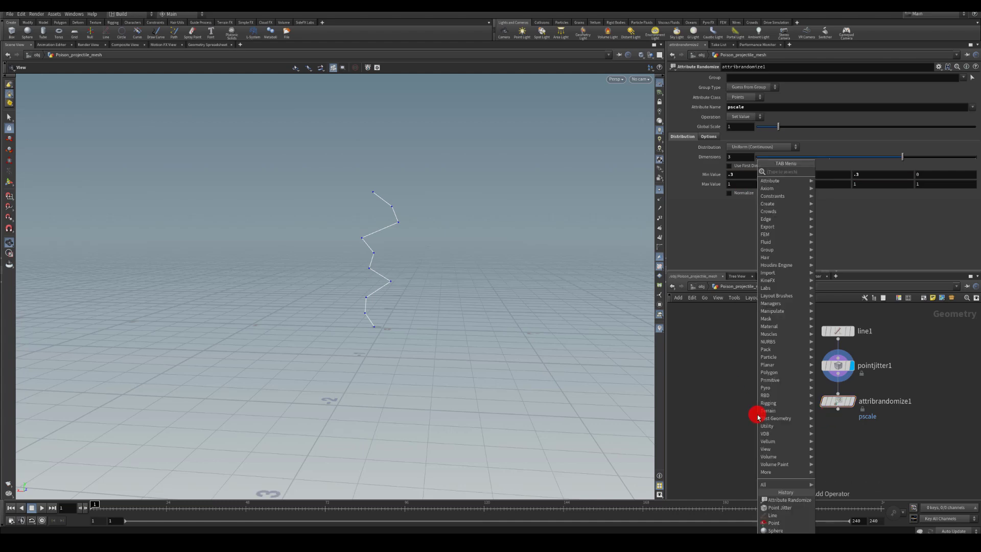
pyautogui.write('cpo')
pyautogui.press('BackSpace')
pyautogui.press('BackSpace')
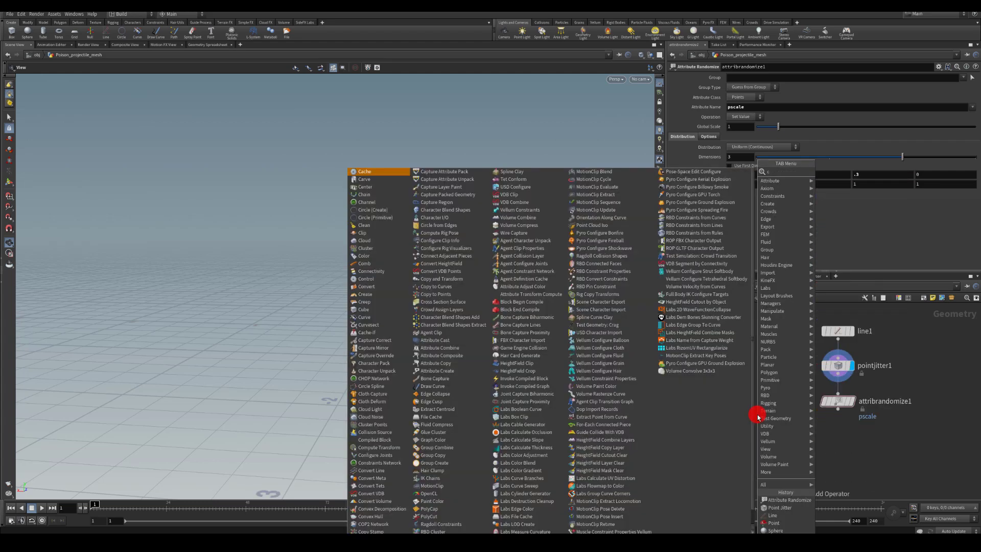
pyautogui.write('opy to')
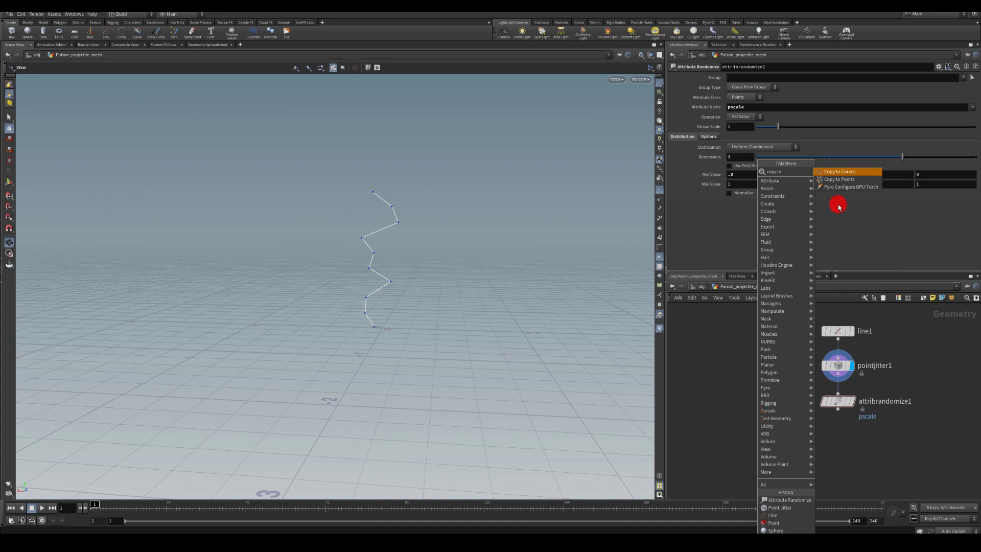
pyautogui.click(839, 180)
pyautogui.click(801, 452)
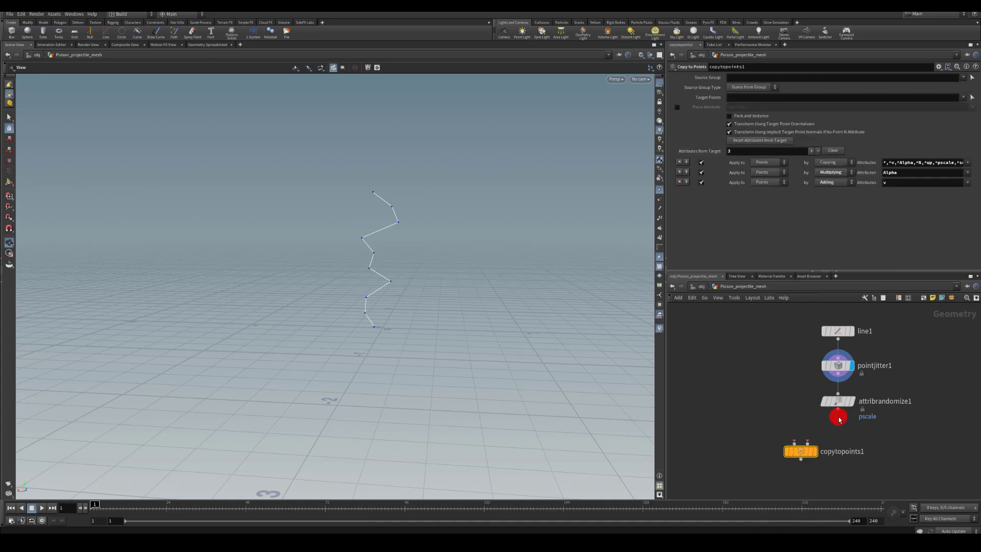
pyautogui.moveTo(839, 415); pyautogui.dragTo(807, 446)
# Add a Polygon sphere with frequency 10 and wire it into copytopoints1 as the copied shape.
pyautogui.press('Tab')
pyautogui.write('sph')
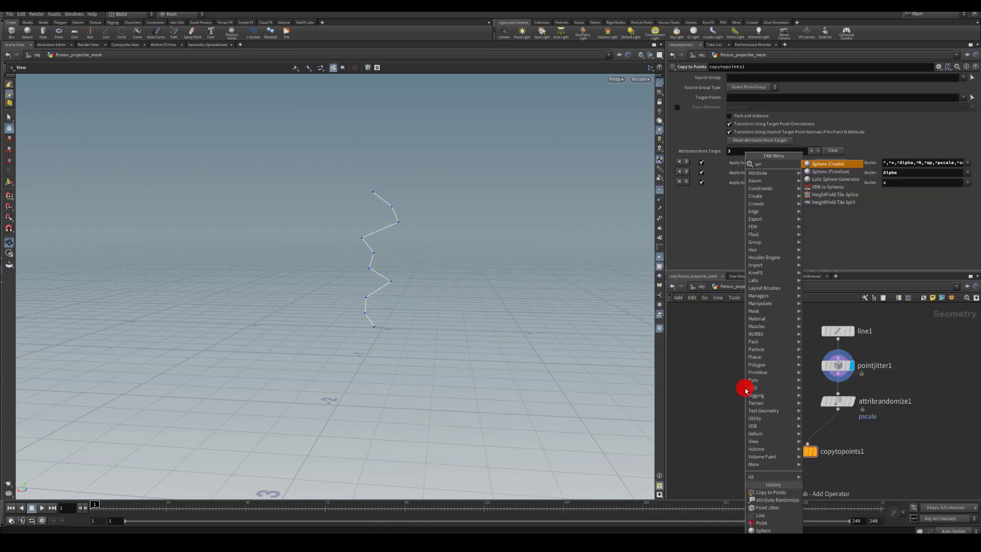
pyautogui.press('Return')
pyautogui.click(745, 387)
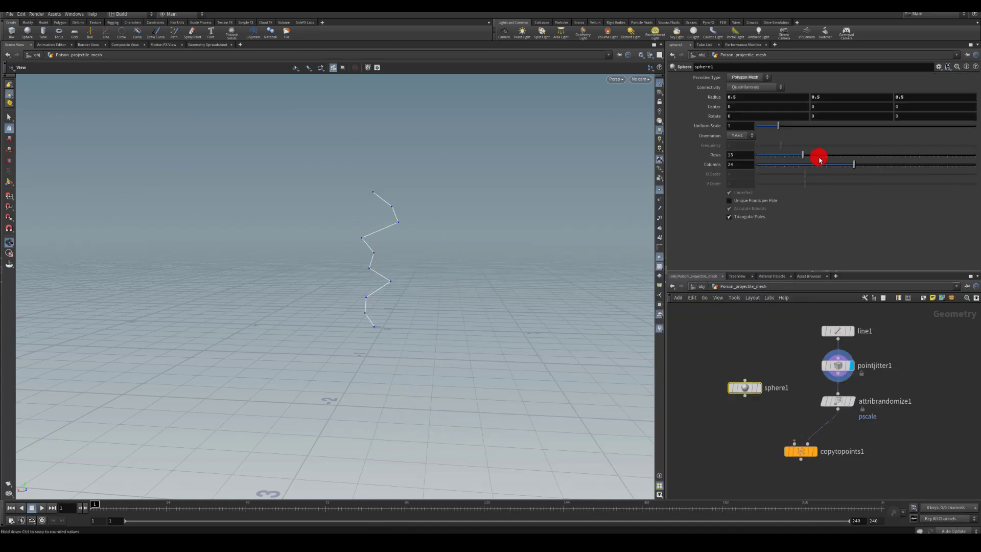
pyautogui.click(745, 77)
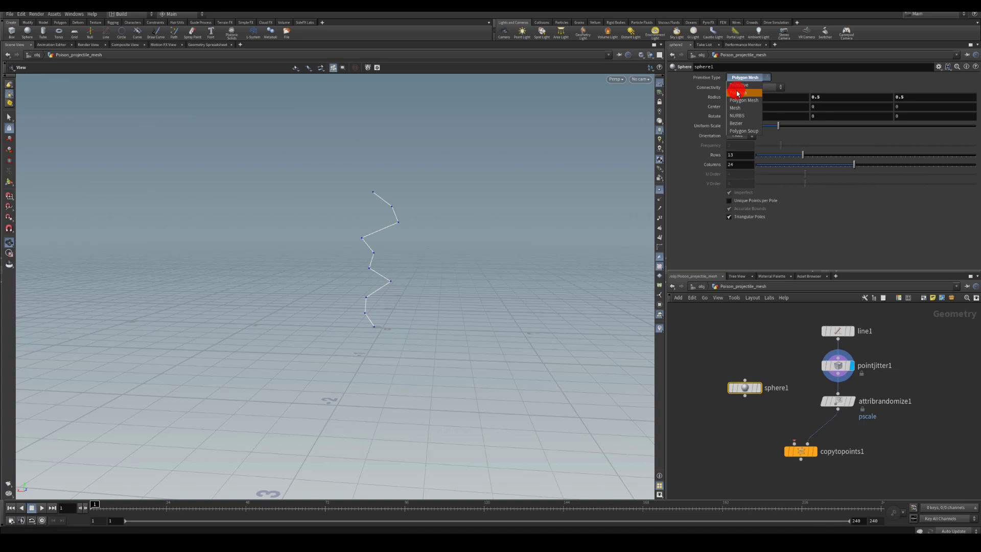
pyautogui.click(738, 92)
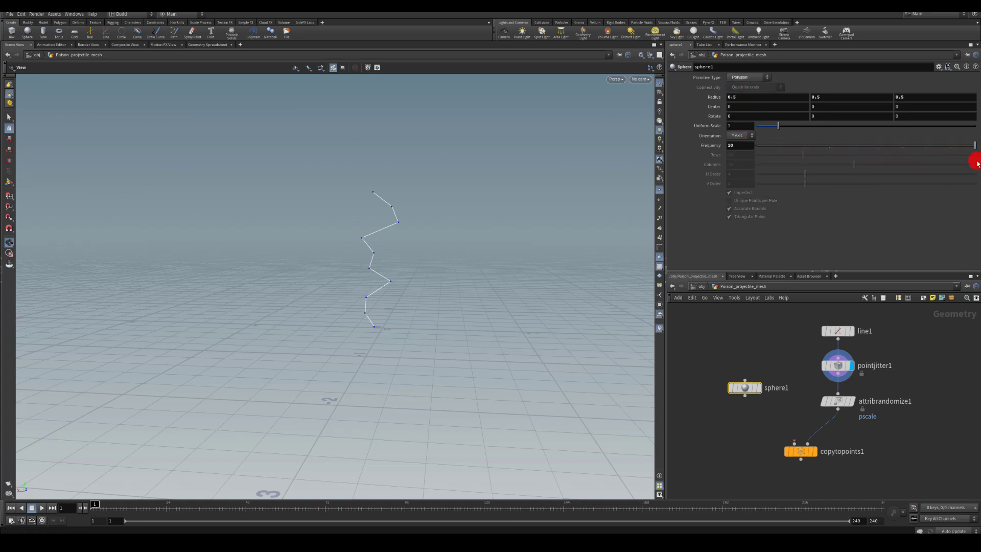
pyautogui.click(759, 389)
pyautogui.moveTo(751, 394); pyautogui.dragTo(795, 443)
pyautogui.click(800, 455)
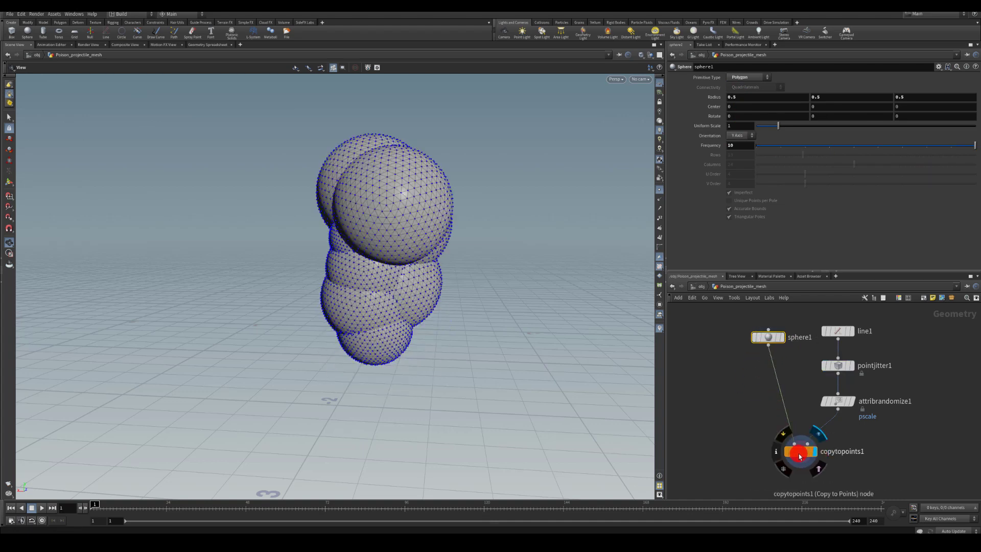
pyautogui.click(800, 454)
# Change the Point Jitter scale to .5.
pyautogui.moveTo(459, 233); pyautogui.dragTo(440, 199)
pyautogui.click(839, 369)
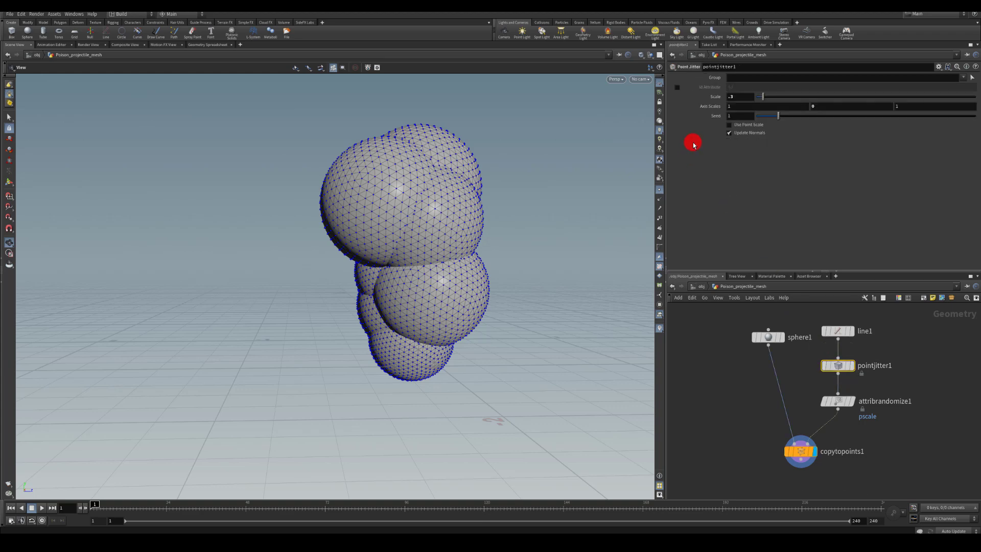
pyautogui.click(769, 96)
pyautogui.moveTo(765, 98)
pyautogui.mouseDown()
pyautogui.moveTo(779, 97)
pyautogui.moveTo(756, 99)
pyautogui.moveTo(777, 99)
pyautogui.moveTo(766, 102)
pyautogui.mouseUp()
pyautogui.click(738, 101)
pyautogui.write('.5')
pyautogui.press('Return')
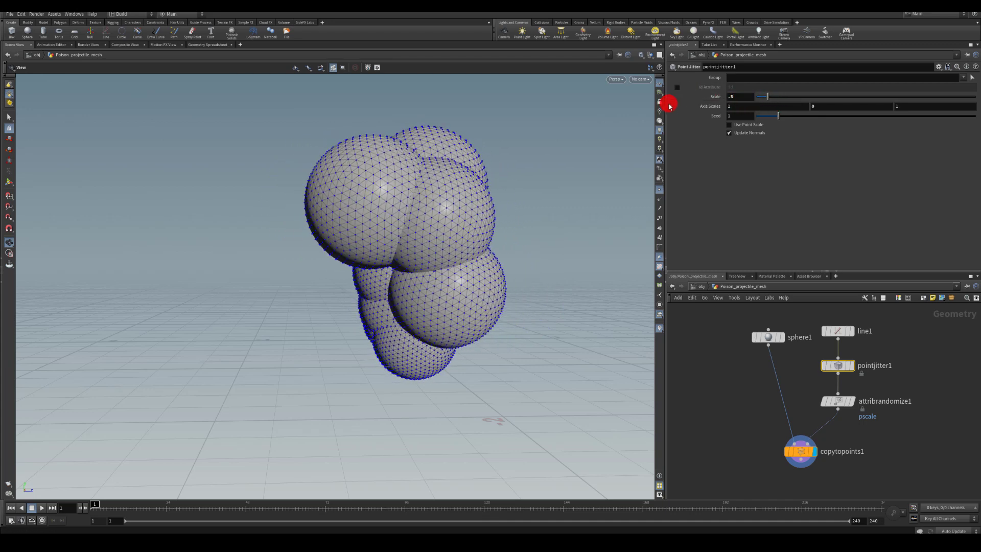
# Try pscale minimum values of .2 and .1 in attribrandomize1.
pyautogui.click(837, 402)
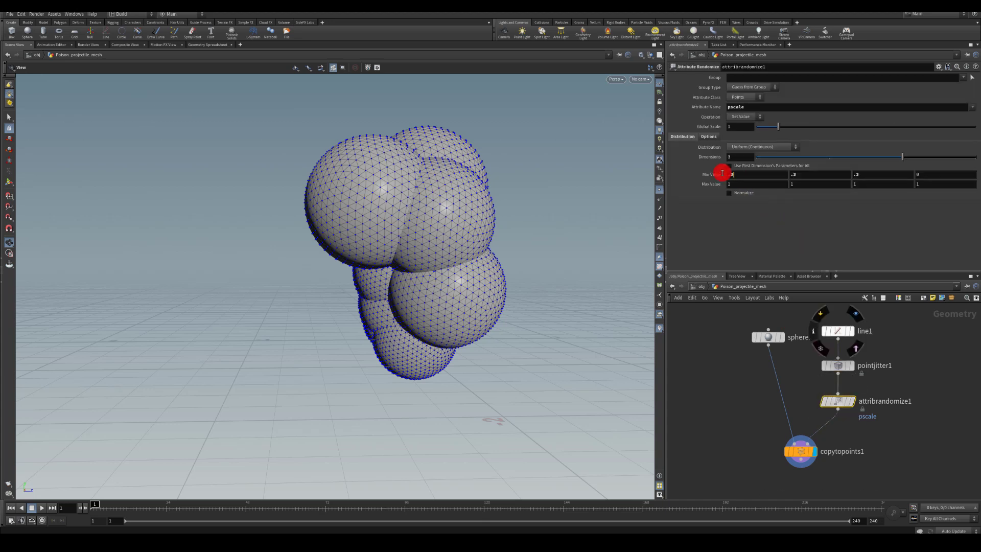
pyautogui.write('.2')
pyautogui.click(799, 175)
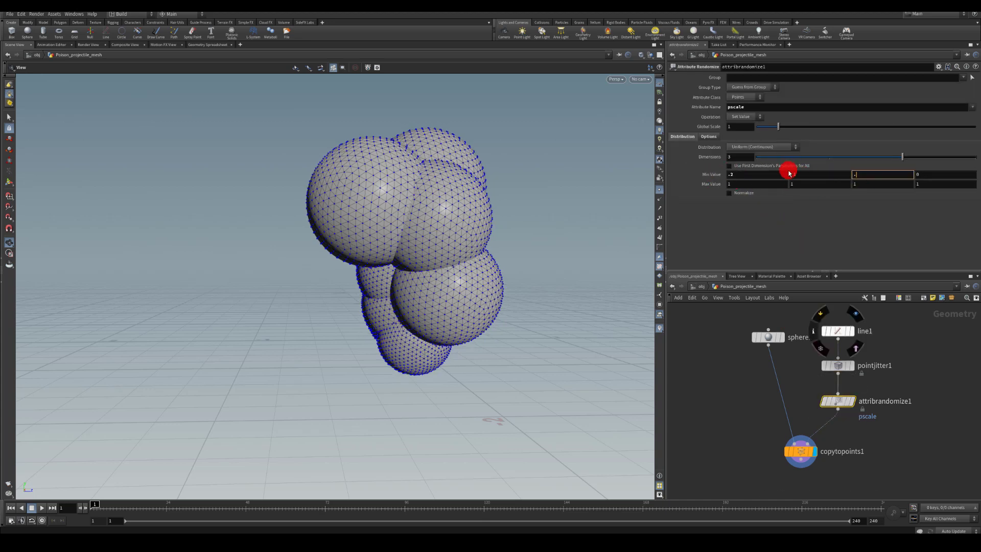
pyautogui.doubleClick(750, 174)
pyautogui.write('.1')
pyautogui.click(801, 175)
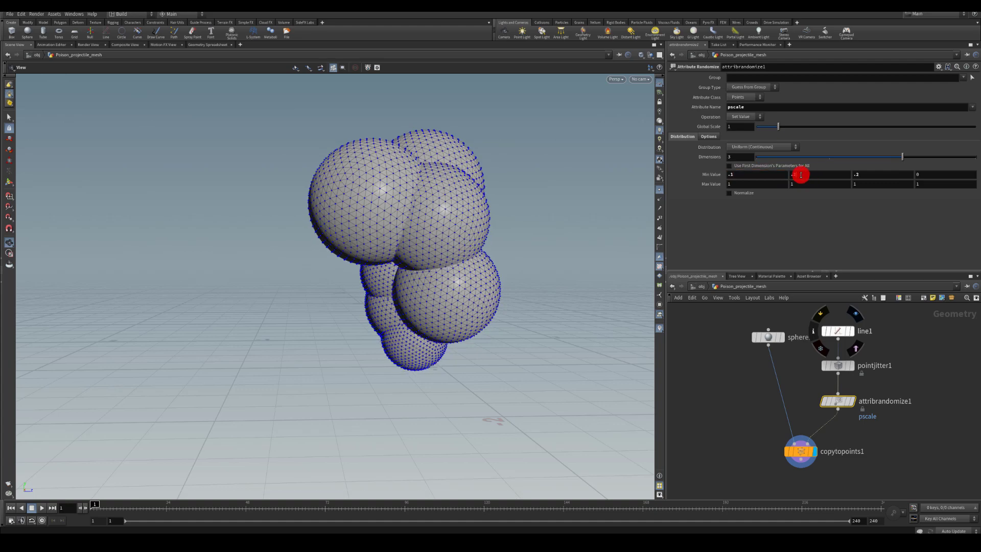
pyautogui.click(870, 176)
pyautogui.write('.1')
# Set the pscale minimum back to .3 and inspect the fuller sphere cluster.
pyautogui.moveTo(356, 281); pyautogui.dragTo(652, 194)
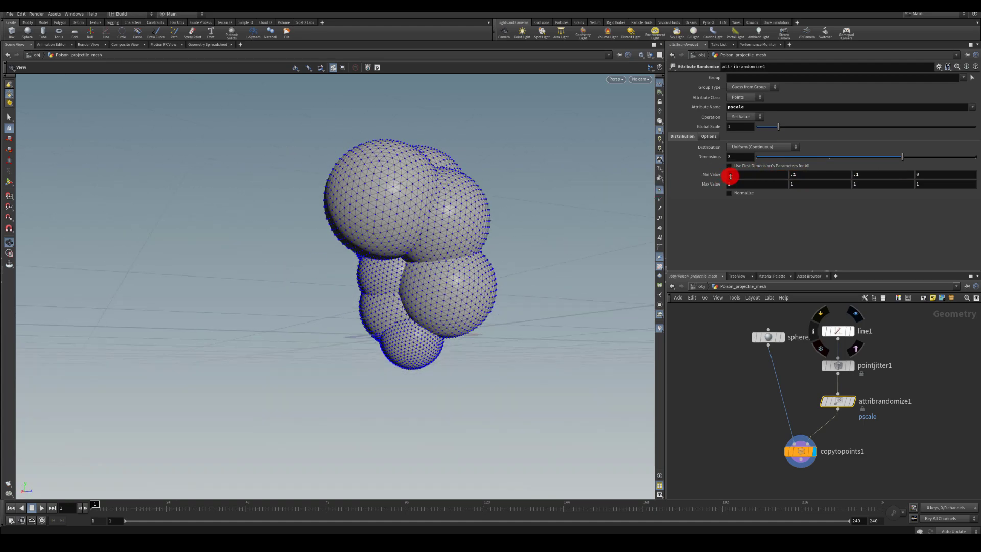
pyautogui.write('.3')
pyautogui.press('Tab')
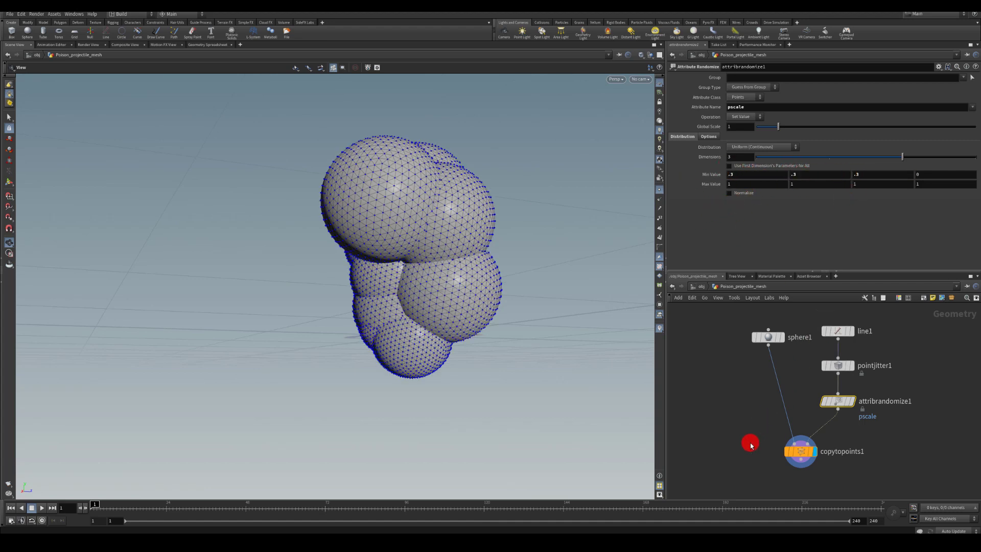
pyautogui.moveTo(741, 426); pyautogui.dragTo(736, 372, button='middle')
pyautogui.moveTo(465, 309); pyautogui.dragTo(416, 225)
# Add a Bend node after copytopoints1 with bending off and taper enabled.
pyautogui.click(793, 397)
pyautogui.press('Tab')
pyautogui.write('ben')
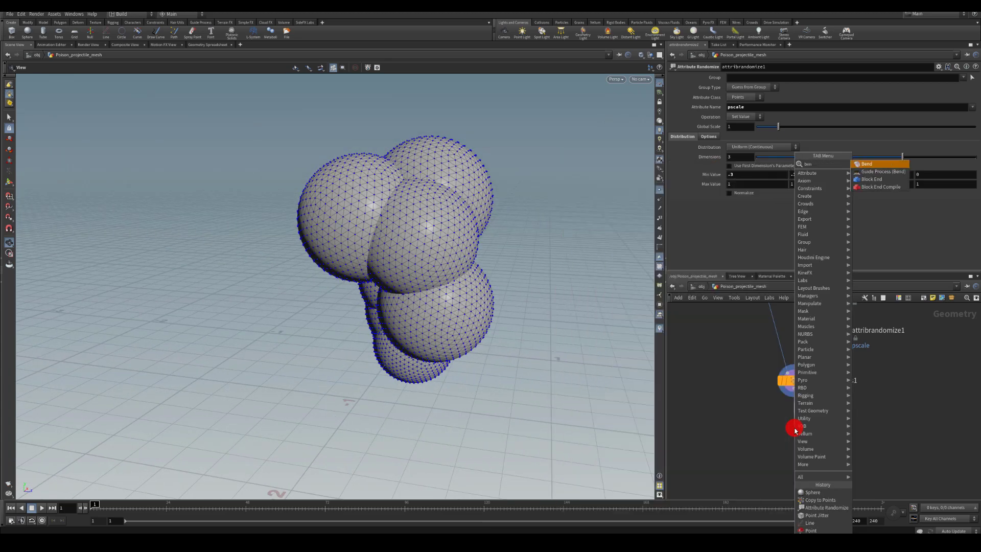
pyautogui.press('Return')
pyautogui.click(795, 431)
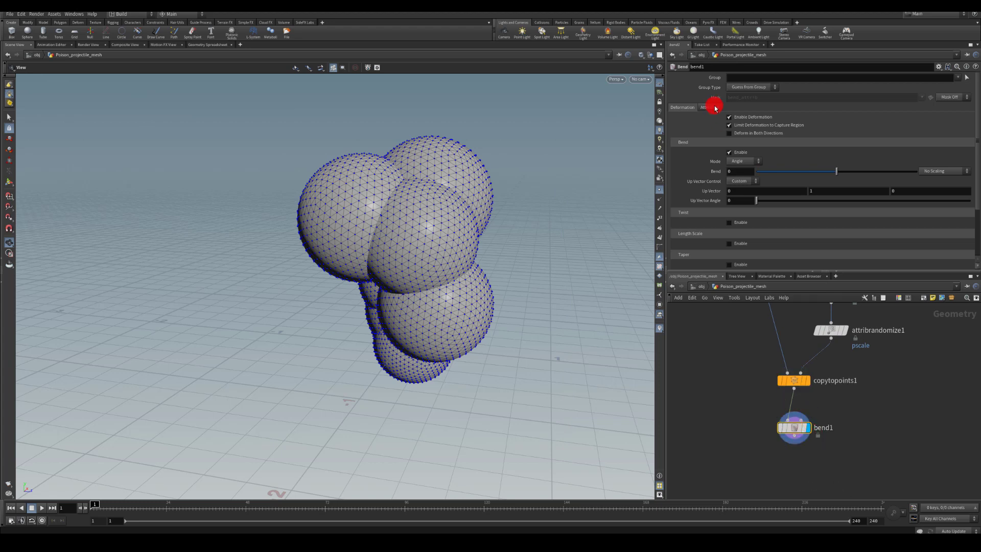
pyautogui.click(730, 153)
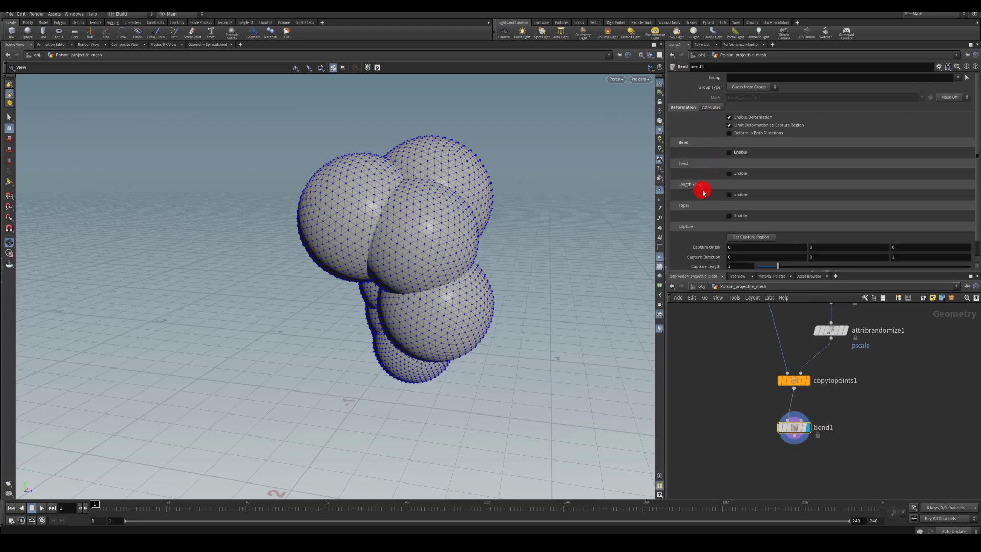
pyautogui.click(729, 215)
pyautogui.scroll(-3, 719, 190)
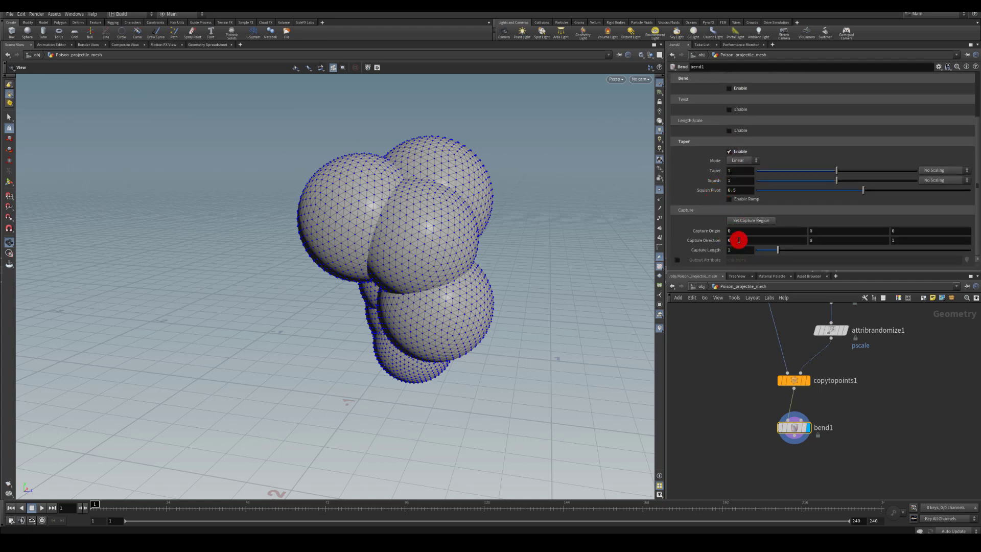
pyautogui.moveTo(836, 172); pyautogui.dragTo(783, 161)
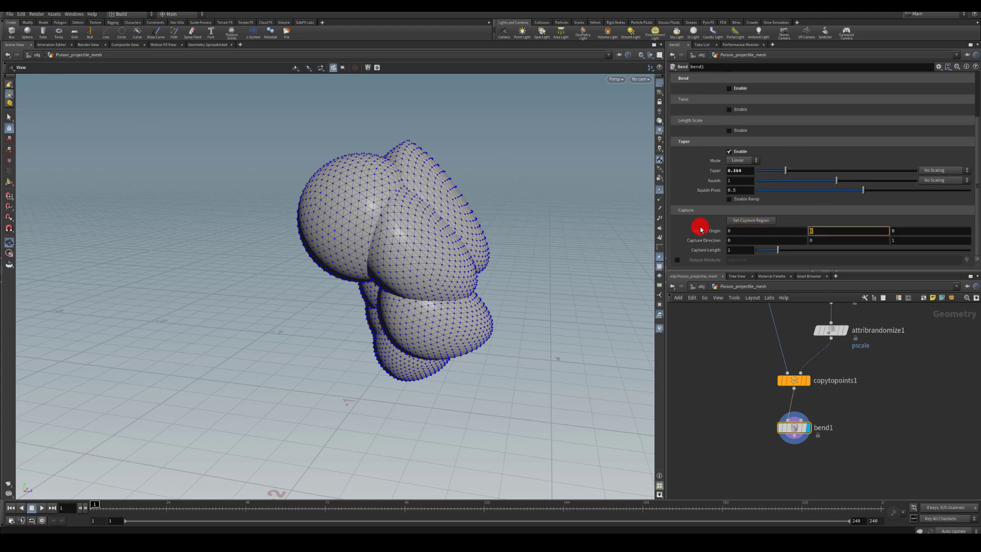
# Set the bend's capture direction Y to -1 and capture origin Y to 2.
pyautogui.click(824, 240)
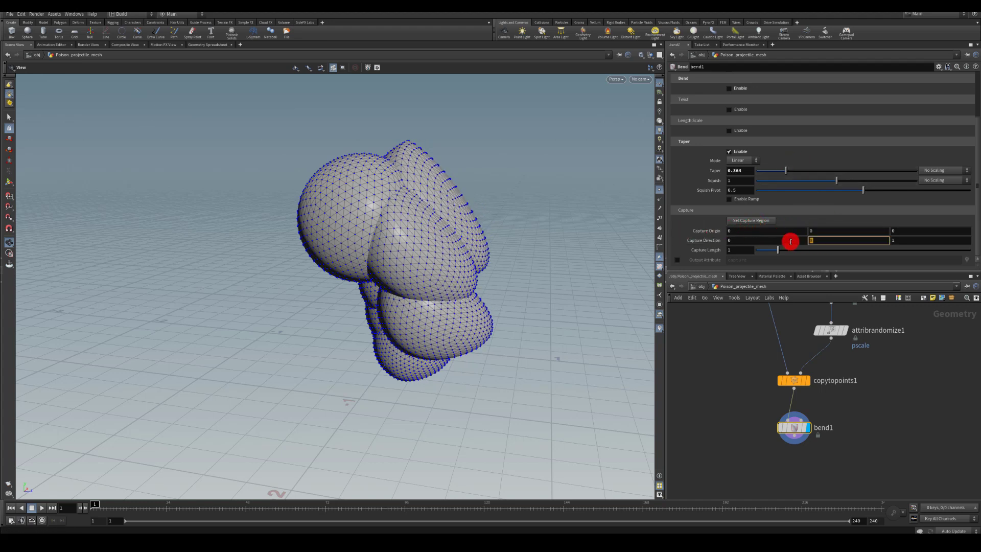
pyautogui.write('-1')
pyautogui.press('Return')
pyautogui.moveTo(729, 173); pyautogui.dragTo(772, 158)
pyautogui.click(819, 229)
pyautogui.write('2')
pyautogui.press('Return')
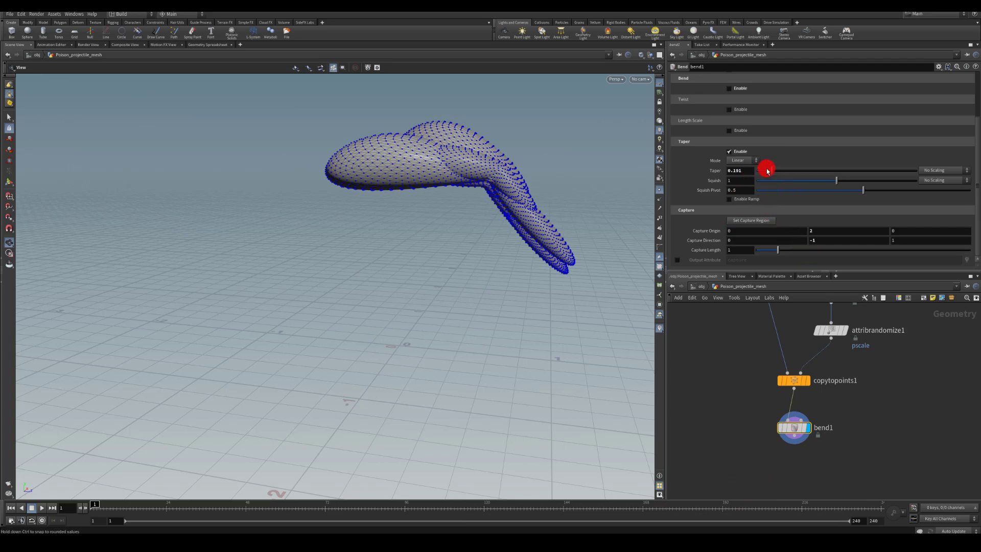
# Try capture lengths of 3 and 1 and zero the Z capture direction.
pyautogui.moveTo(770, 169); pyautogui.dragTo(791, 250)
pyautogui.click(737, 249)
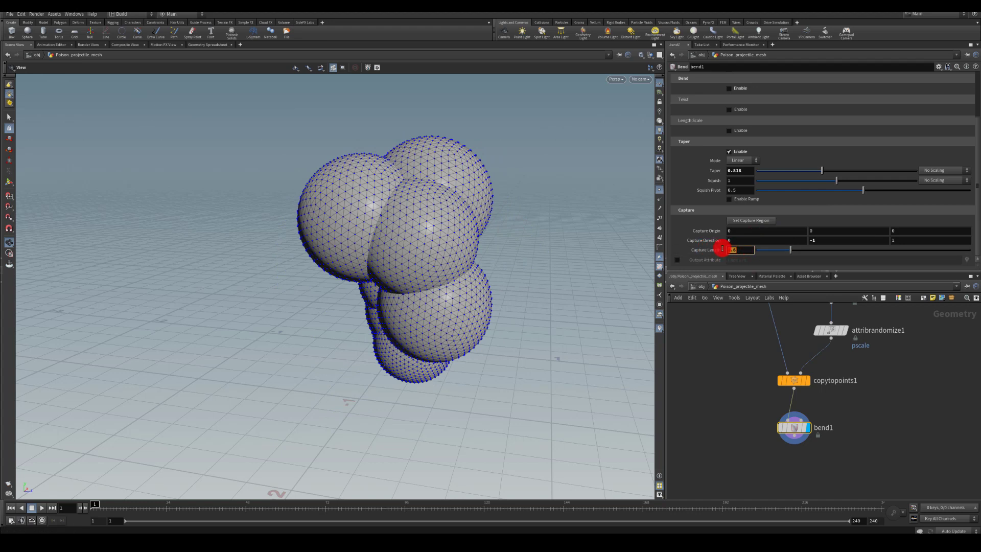
pyautogui.write('3')
pyautogui.press('Return')
pyautogui.moveTo(822, 171)
pyautogui.mouseDown()
pyautogui.moveTo(894, 177)
pyautogui.moveTo(716, 171)
pyautogui.moveTo(929, 167)
pyautogui.moveTo(795, 164)
pyautogui.moveTo(834, 166)
pyautogui.mouseUp()
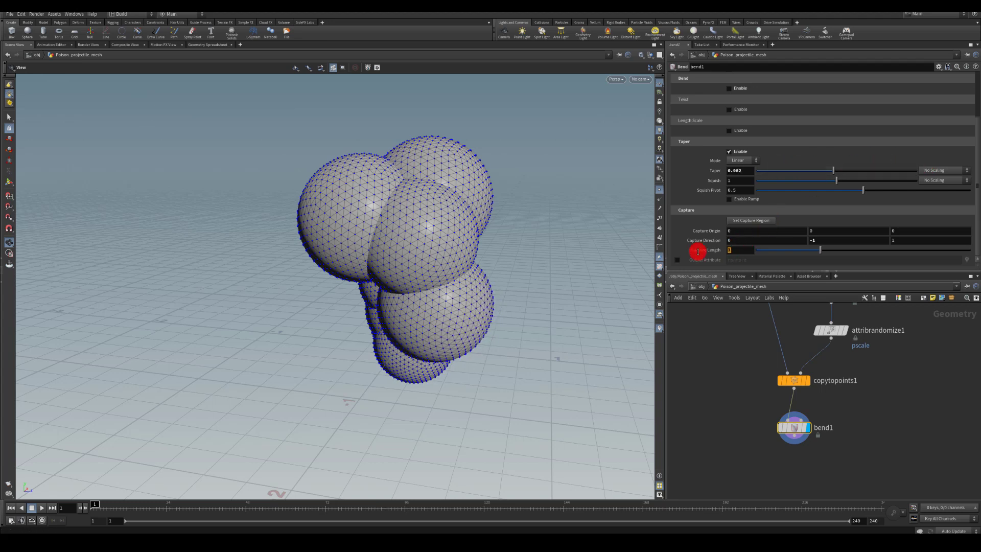
pyautogui.write('1')
pyautogui.press('Return')
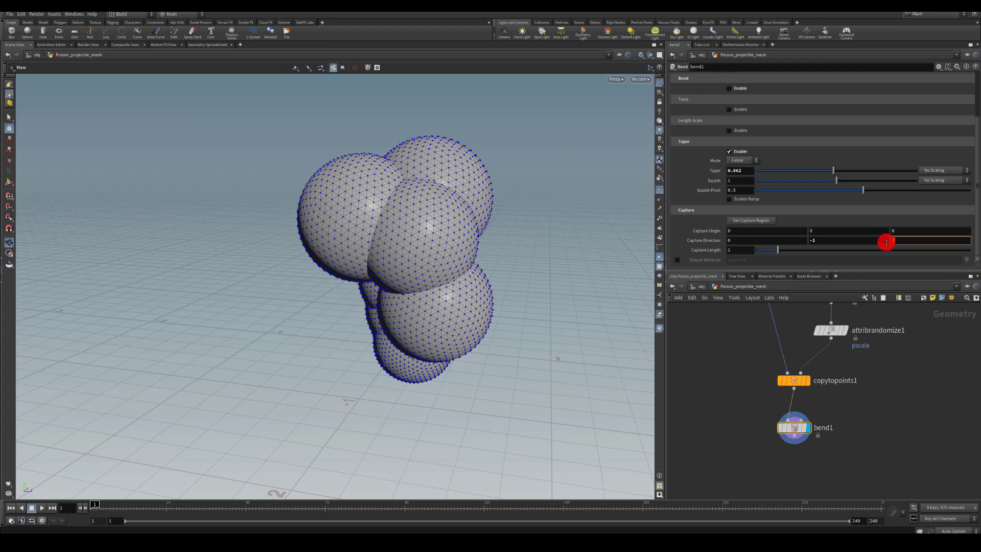
pyautogui.write('0')
pyautogui.press('Return')
# Keep capture origin Y at 2 and lengthen the capture region to 3.
pyautogui.moveTo(835, 170); pyautogui.dragTo(805, 179)
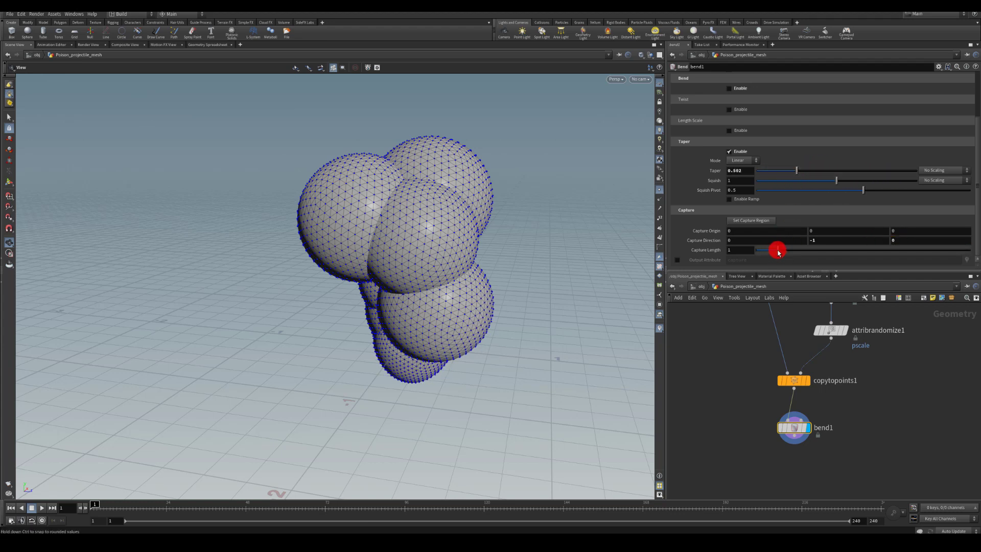
pyautogui.moveTo(778, 251); pyautogui.dragTo(847, 252)
pyautogui.click(813, 229)
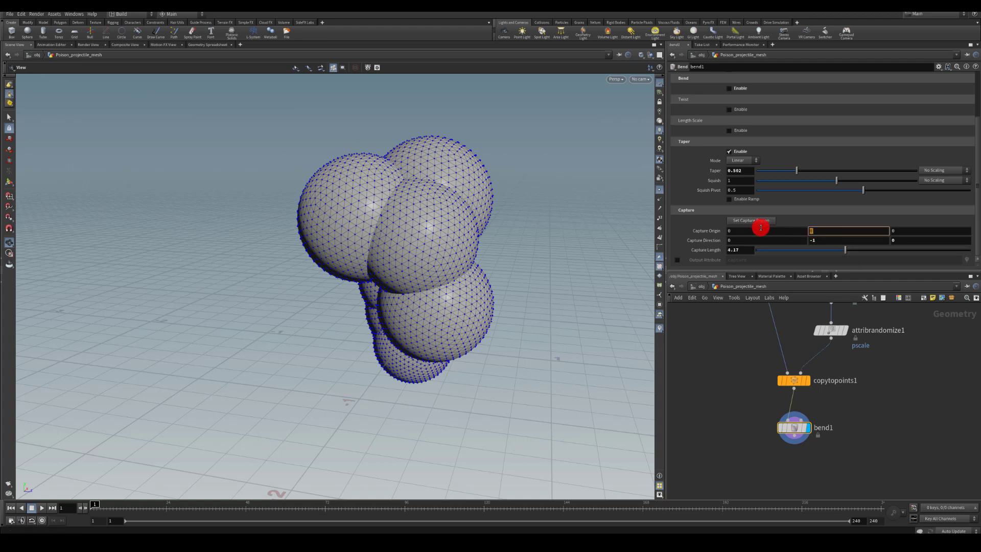
pyautogui.write('2')
pyautogui.press('Return')
pyautogui.moveTo(851, 250)
pyautogui.mouseDown()
pyautogui.moveTo(915, 250)
pyautogui.moveTo(738, 240)
pyautogui.moveTo(887, 239)
pyautogui.moveTo(812, 241)
pyautogui.moveTo(852, 243)
pyautogui.moveTo(837, 249)
pyautogui.mouseUp()
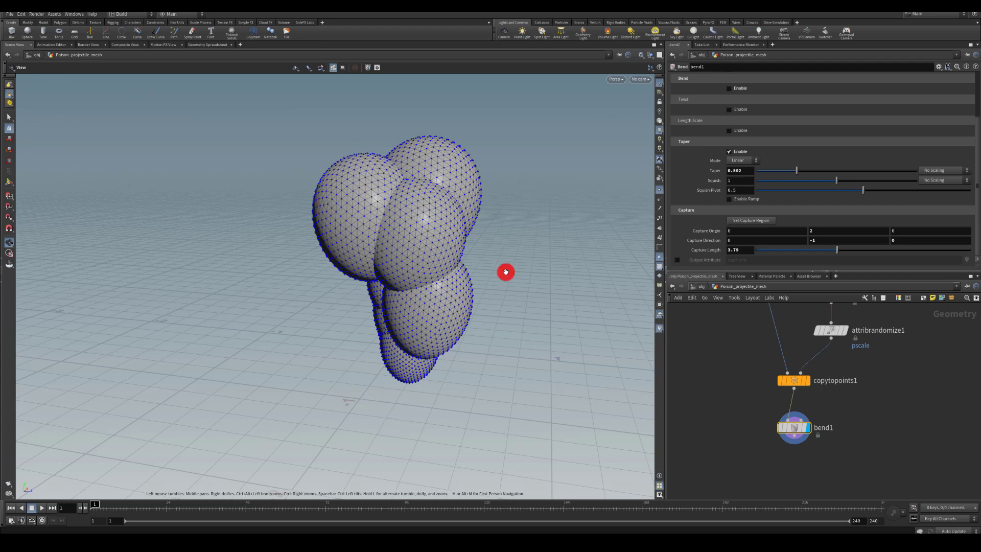
pyautogui.moveTo(828, 264); pyautogui.dragTo(795, 250)
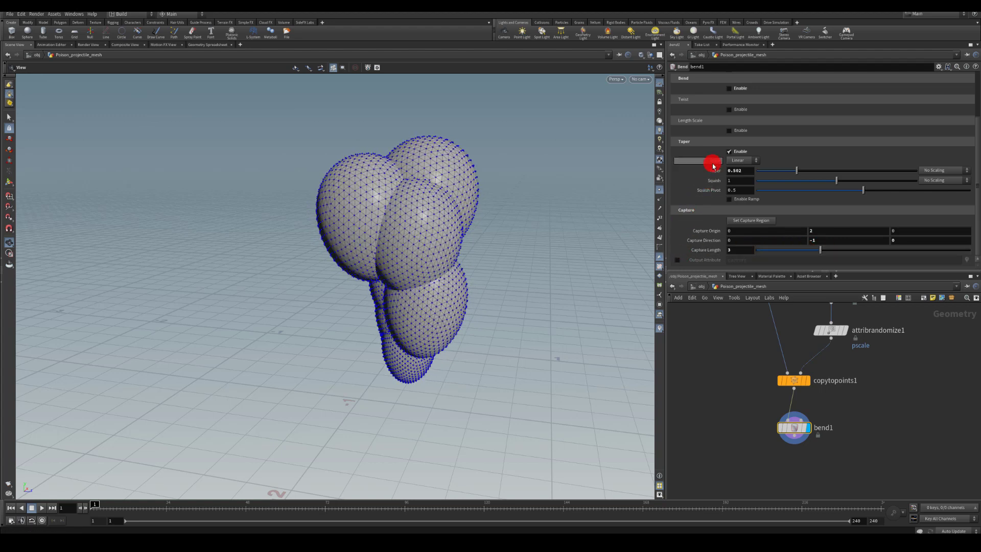
# Set the bend's taper to .4 and squish to 1.2.
pyautogui.moveTo(736, 170); pyautogui.dragTo(744, 171)
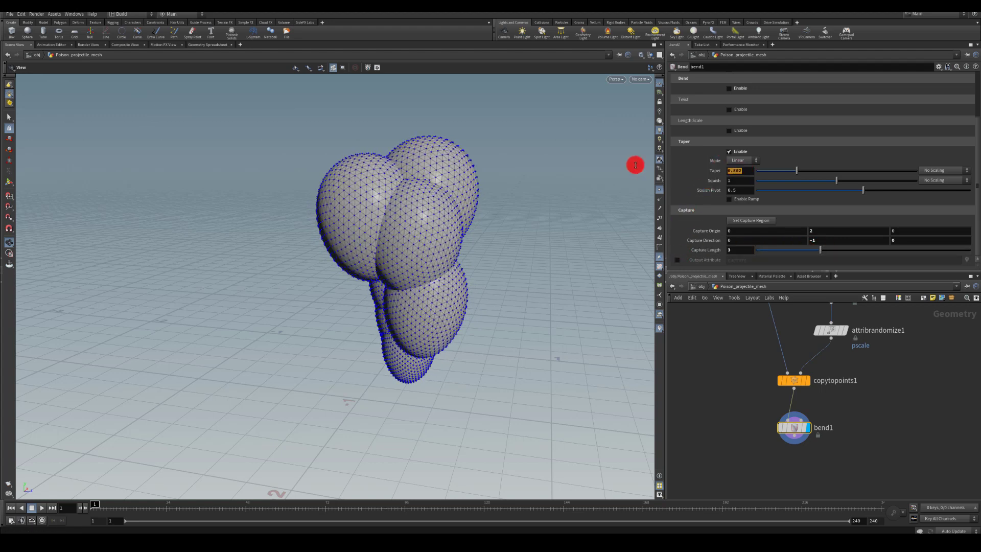
pyautogui.write('.4')
pyautogui.press('Return')
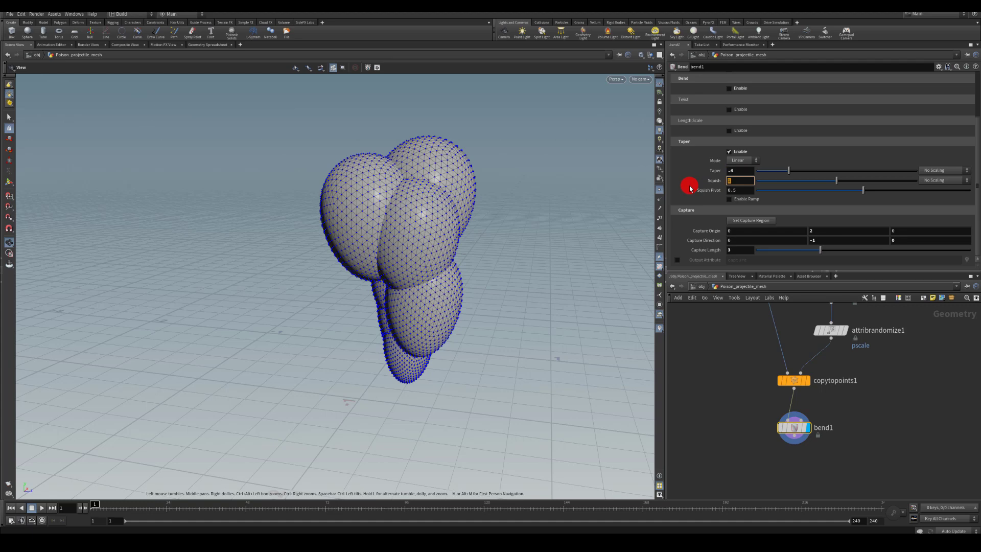
pyautogui.moveTo(834, 181)
pyautogui.mouseDown()
pyautogui.moveTo(795, 176)
pyautogui.moveTo(820, 185)
pyautogui.mouseUp()
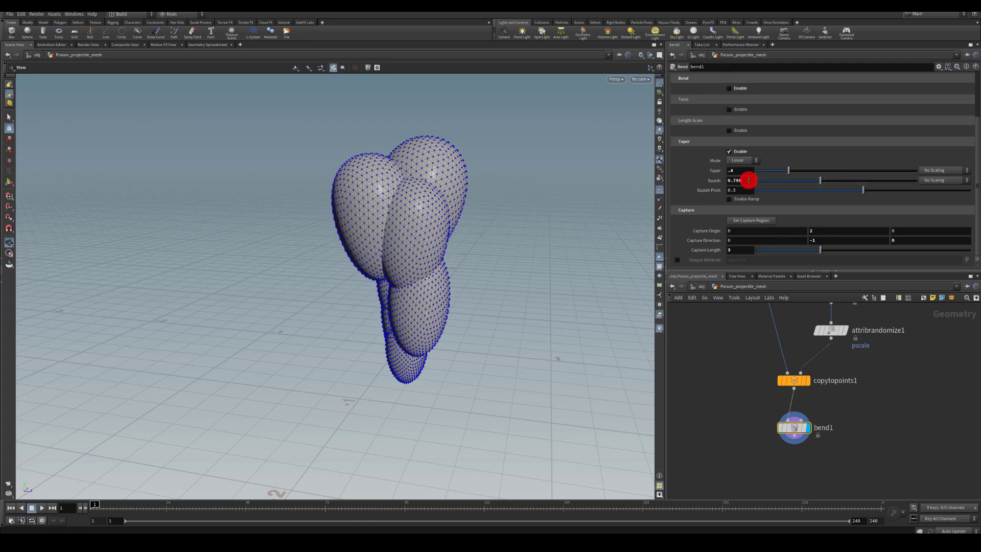
pyautogui.press('Return')
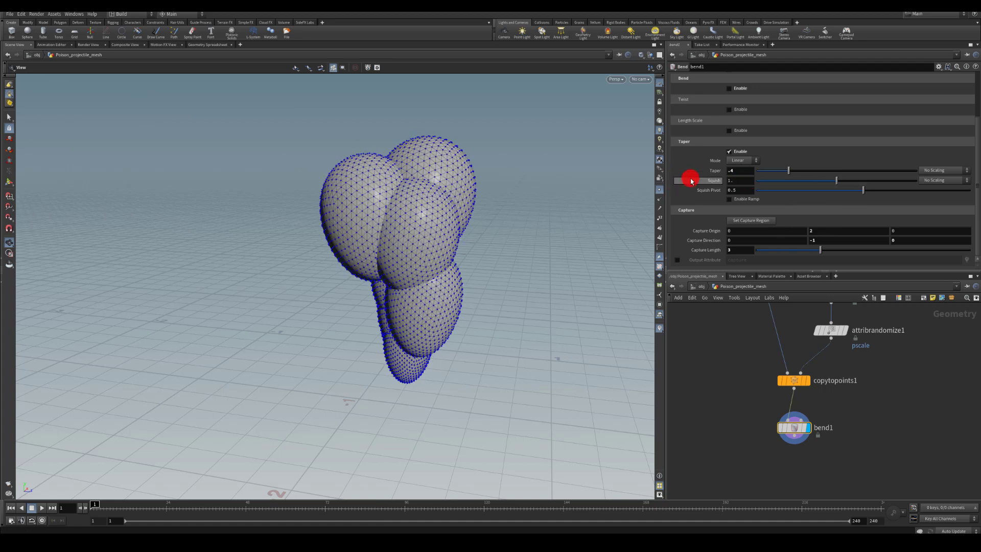
pyautogui.write('1.2')
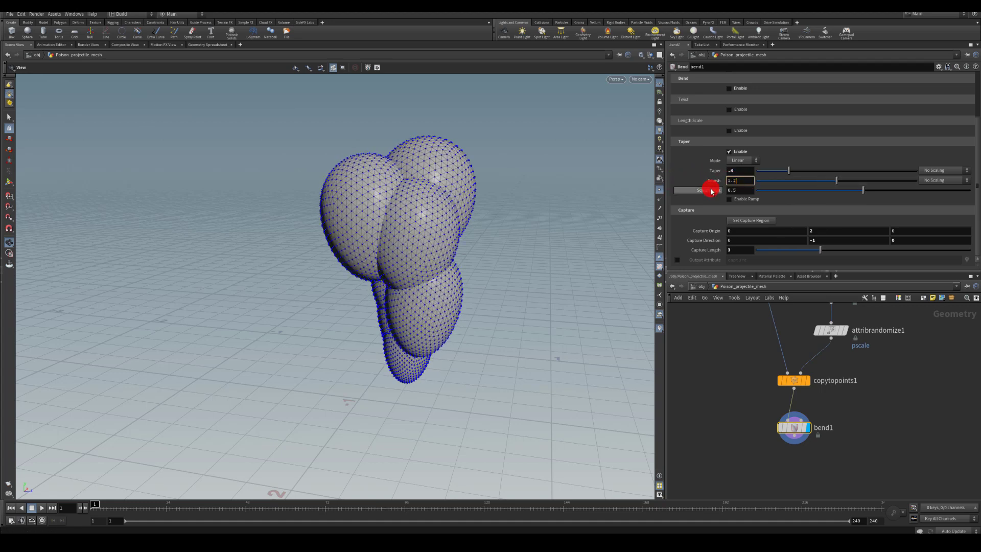
pyautogui.press('Return')
# Orbit around the tapered blob to review its shape from all sides.
pyautogui.moveTo(510, 277); pyautogui.dragTo(389, 351)
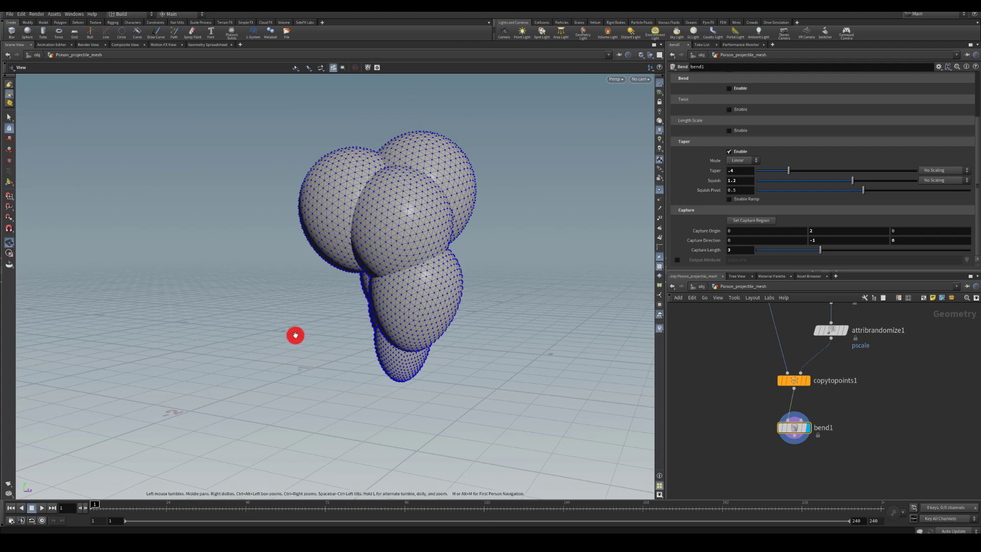
pyautogui.moveTo(294, 334); pyautogui.dragTo(457, 276)
pyautogui.moveTo(312, 193); pyautogui.dragTo(479, 80)
pyautogui.moveTo(442, 299); pyautogui.dragTo(319, 318)
pyautogui.moveTo(387, 323); pyautogui.dragTo(350, 342)
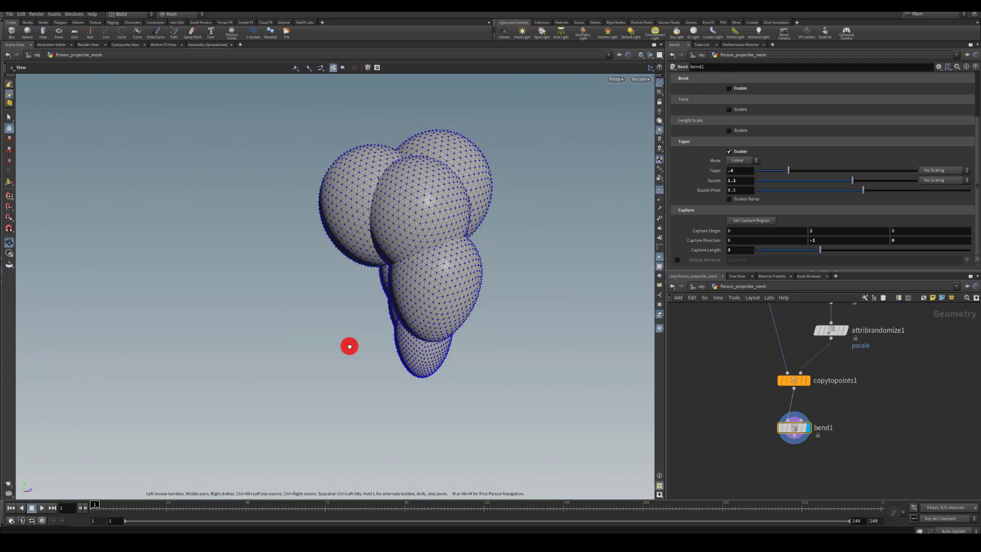
# Drag pointjitter1's seed to 2.38 to rearrange the spheres, then return to bend1.
pyautogui.scroll(3, 767, 388)
pyautogui.click(843, 356)
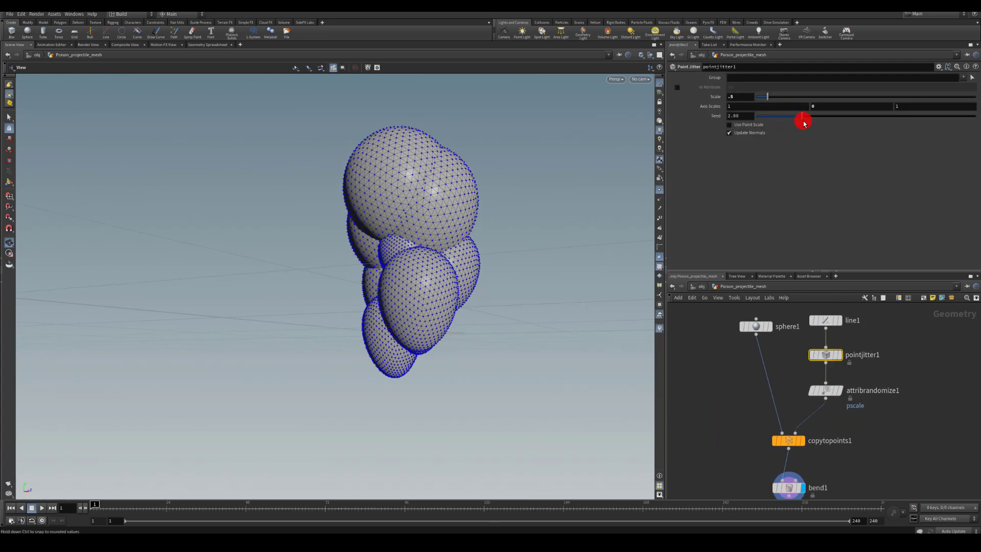
pyautogui.moveTo(567, 167); pyautogui.dragTo(475, 199)
pyautogui.moveTo(670, 373); pyautogui.dragTo(725, 291, button='middle')
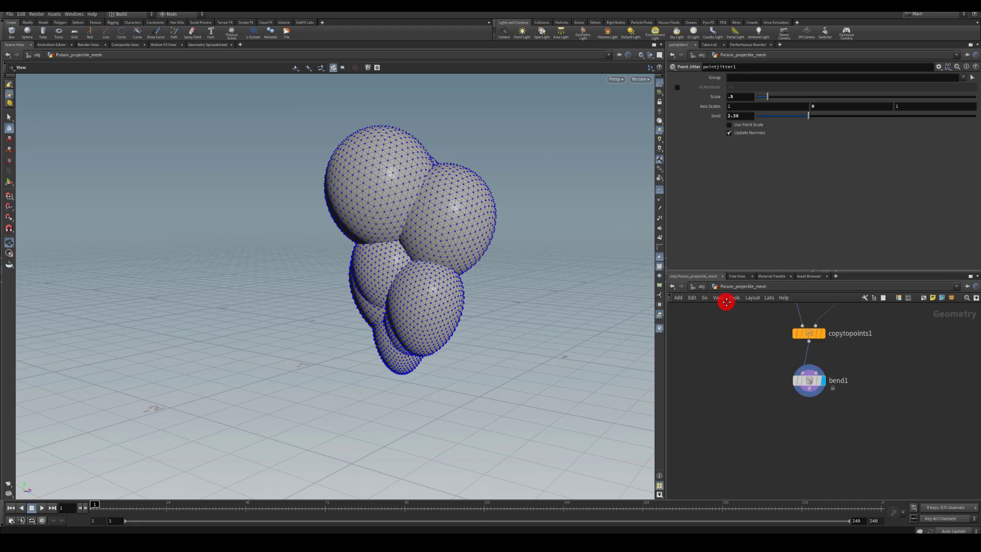
# Add a displayed VDB from Polygons node below bend1.
pyautogui.moveTo(806, 398); pyautogui.dragTo(810, 417)
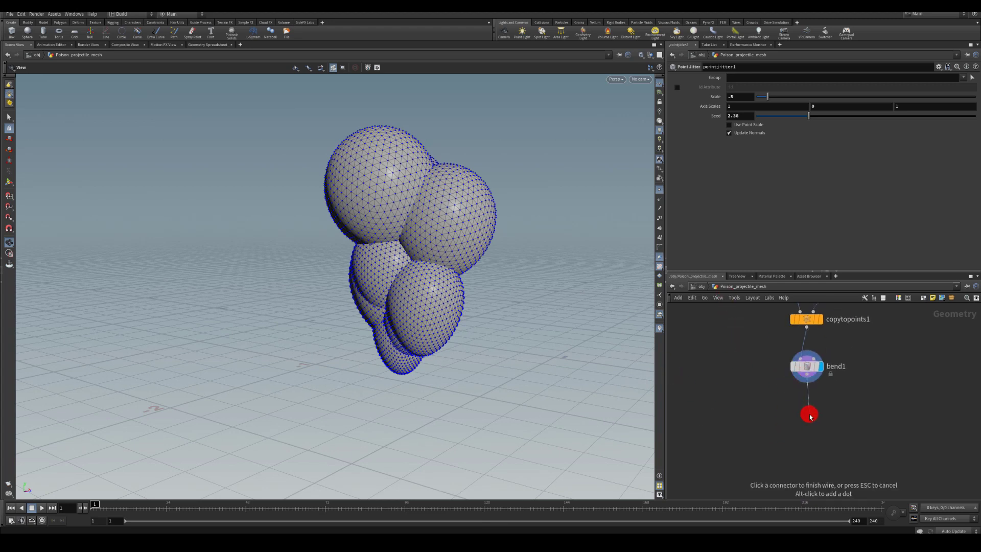
pyautogui.click(810, 417)
pyautogui.write('vd')
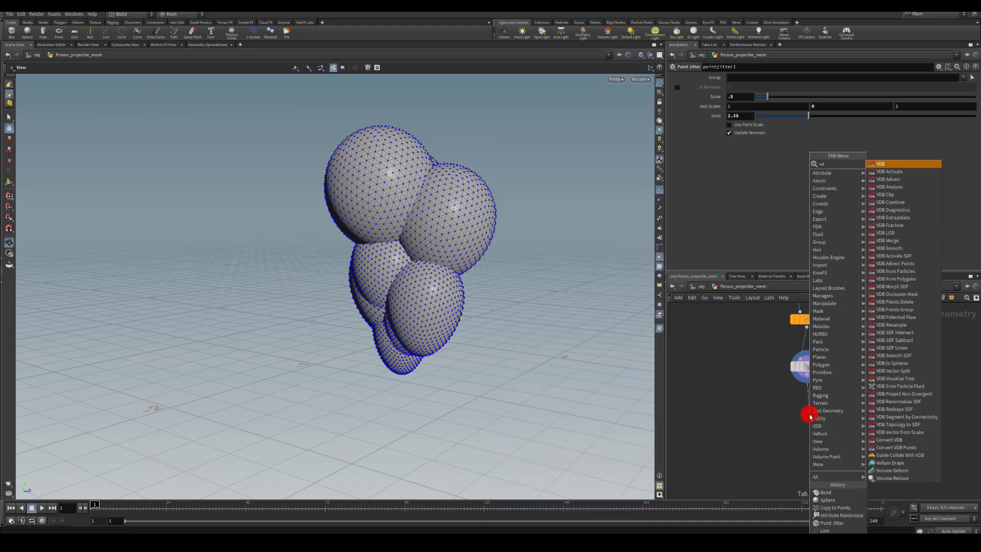
pyautogui.write('b from')
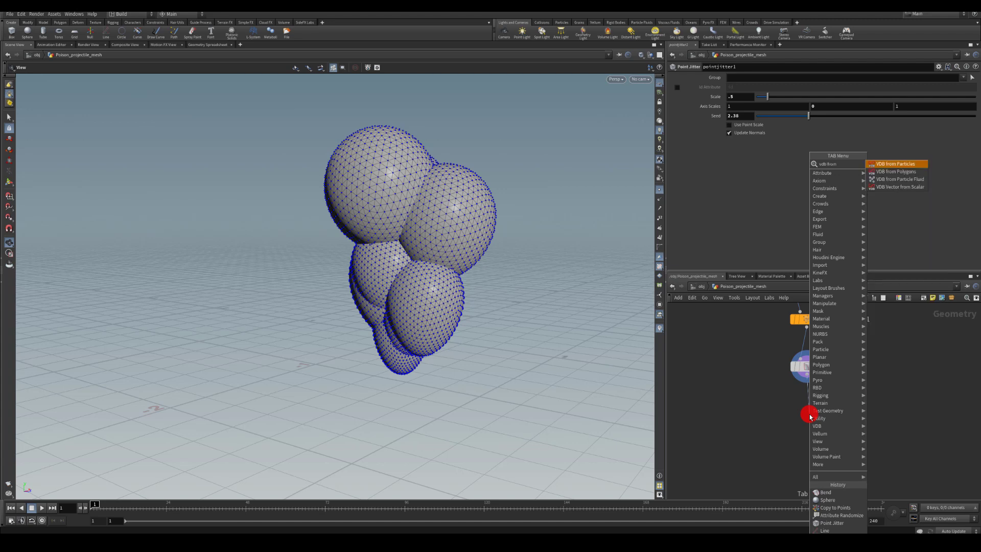
pyautogui.press('Down')
pyautogui.press('Return')
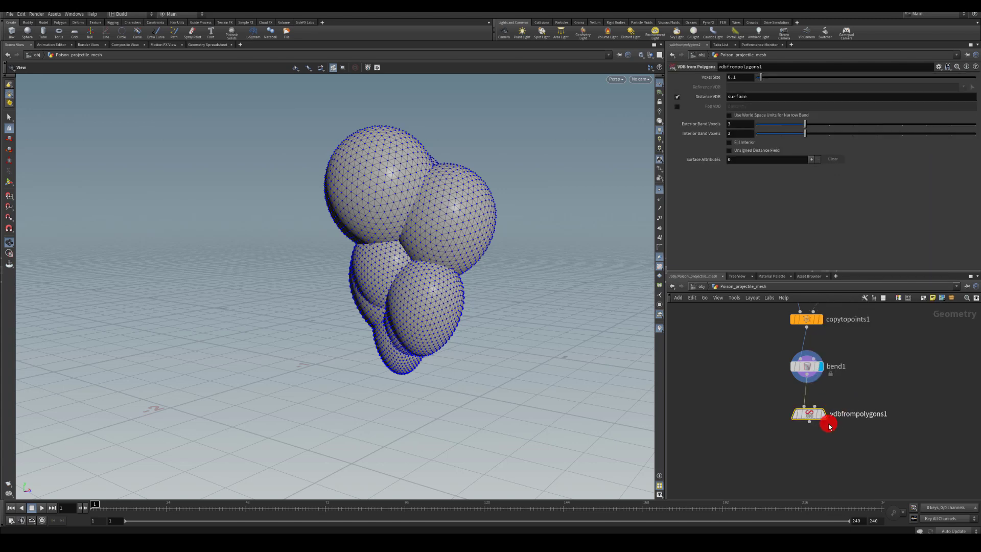
pyautogui.click(823, 414)
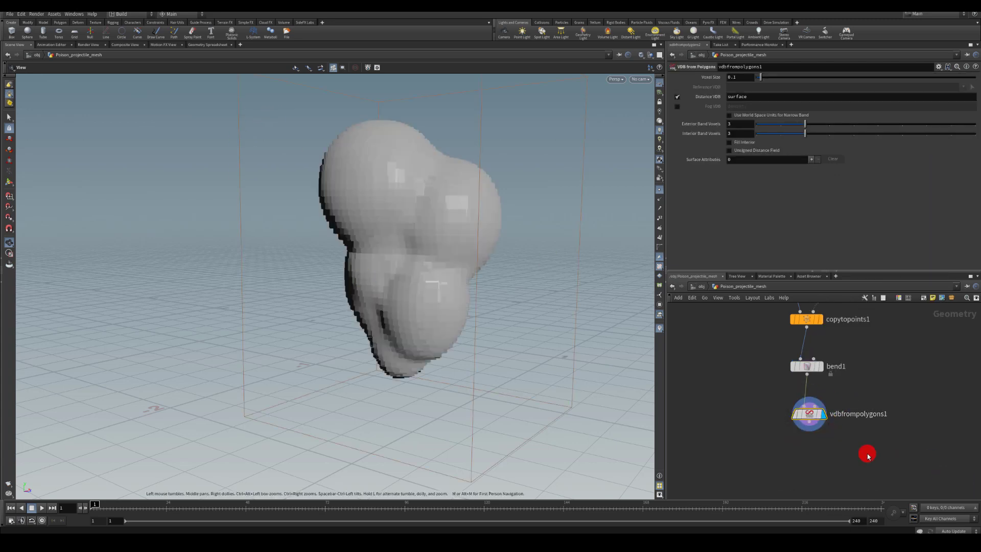
pyautogui.moveTo(815, 420)
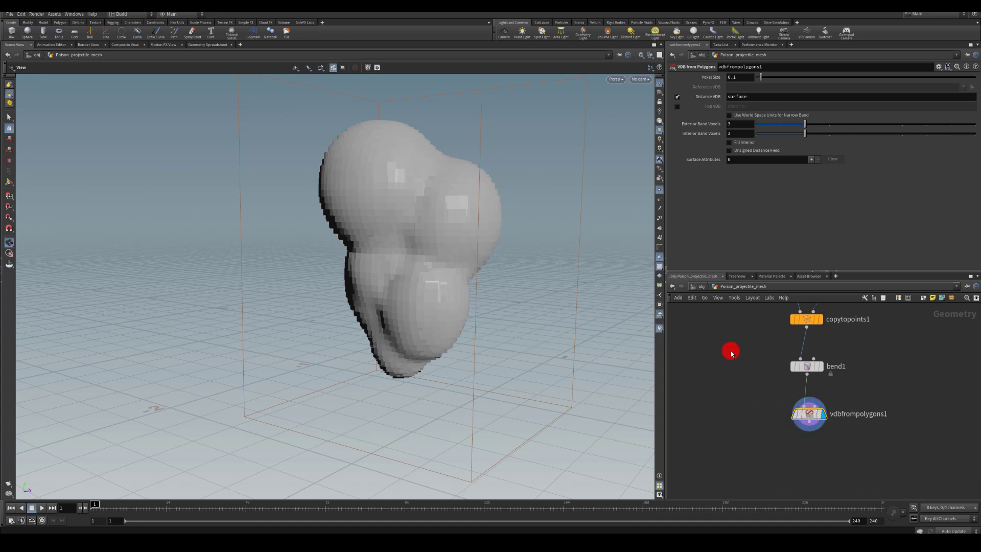
# Set the VDB voxel size to .01 for a smooth surface.
pyautogui.doubleClick(736, 78)
pyautogui.write('.01')
pyautogui.press('Return')
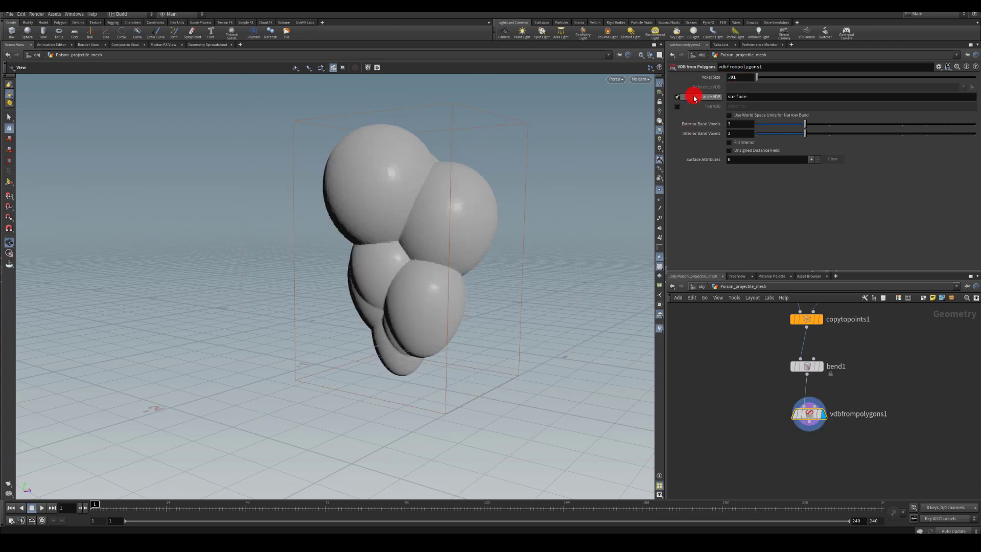
pyautogui.moveTo(206, 244); pyautogui.dragTo(251, 239)
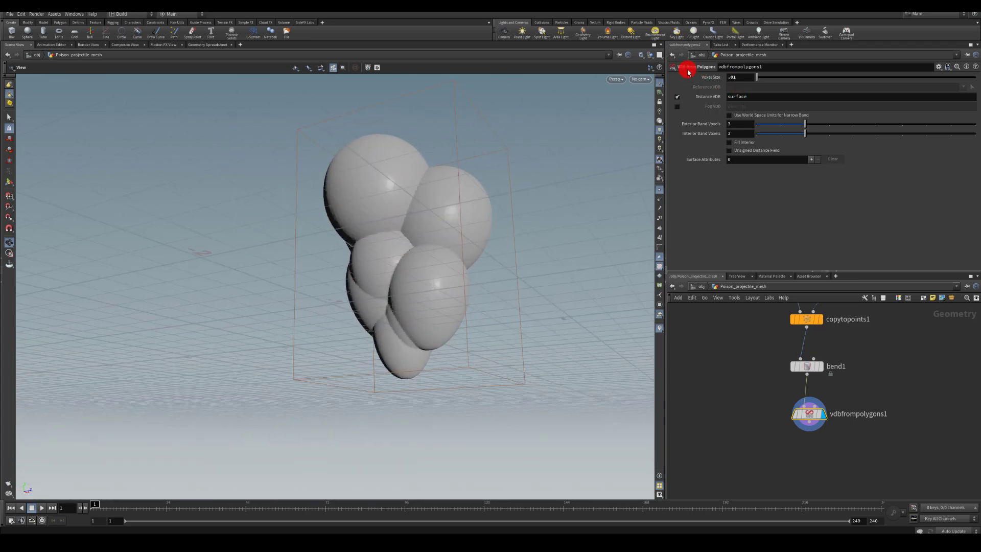
pyautogui.moveTo(714, 82); pyautogui.dragTo(733, 90)
pyautogui.moveTo(806, 429); pyautogui.dragTo(809, 466)
# Add a VDB Smooth SDF node directly below vdbfrompolygons1.
pyautogui.press('Tab')
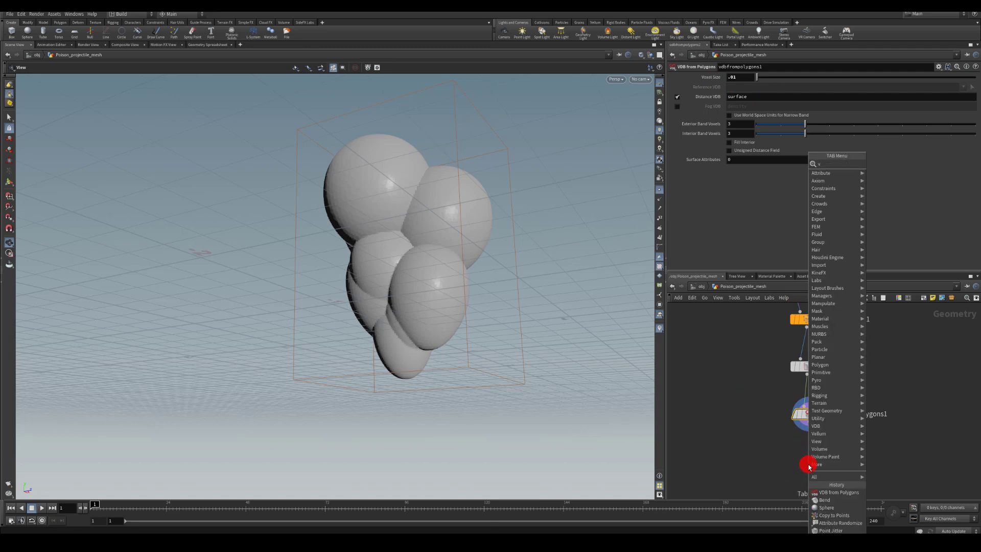
pyautogui.write('vdb smoo')
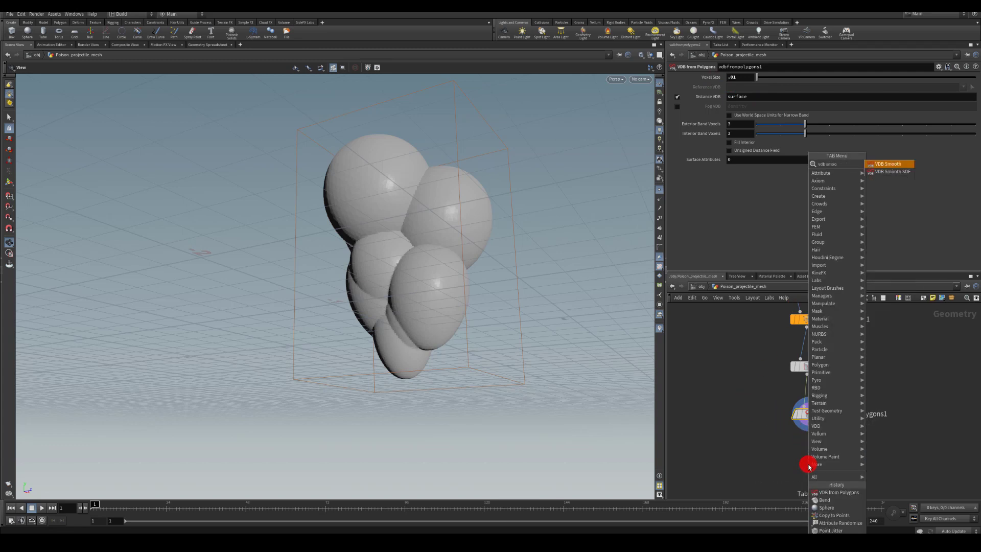
pyautogui.press('Down')
pyautogui.write('oo')
pyautogui.press('Return')
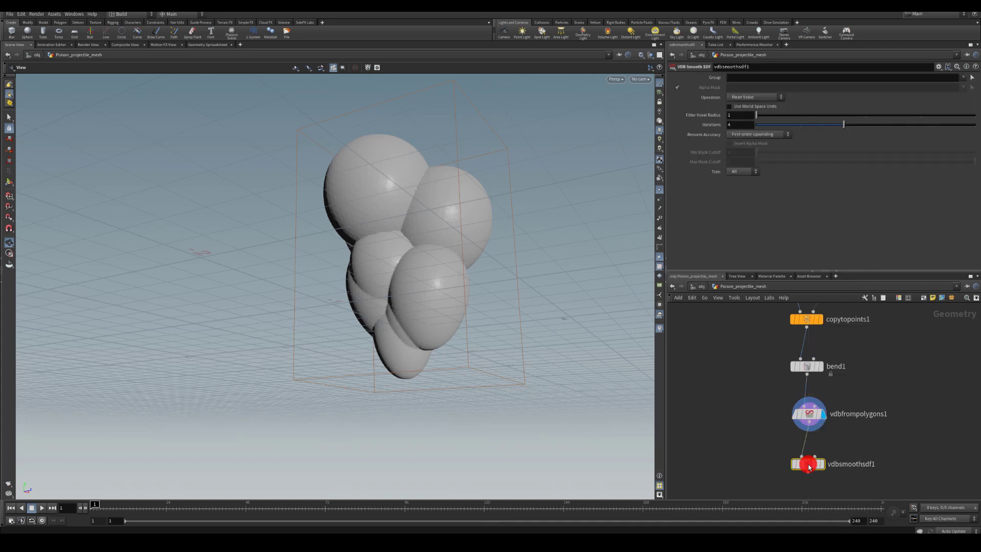
pyautogui.click(813, 464)
pyautogui.moveTo(812, 464); pyautogui.dragTo(813, 446)
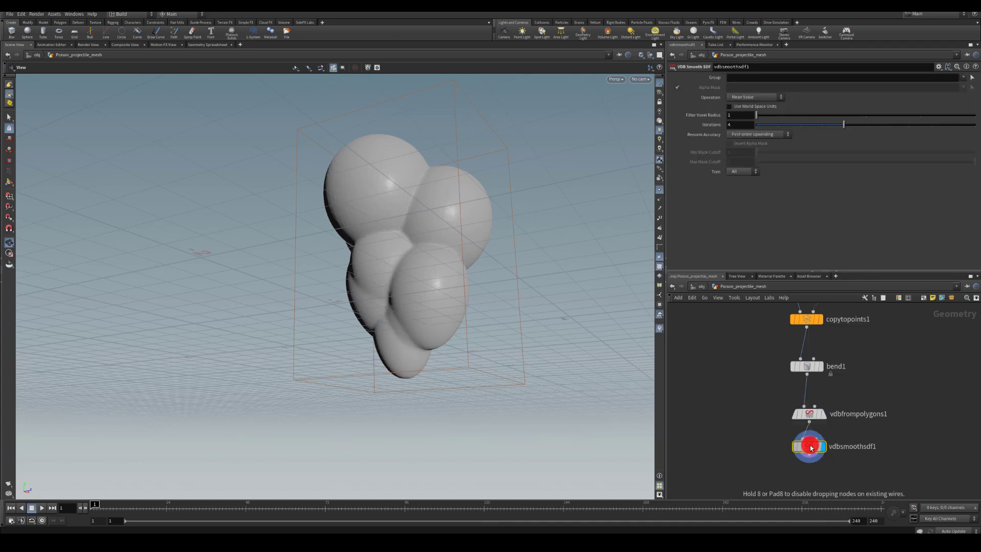
# Set vdbsmoothsdf1 to Gaussian smoothing with 5 iterations.
pyautogui.click(739, 97)
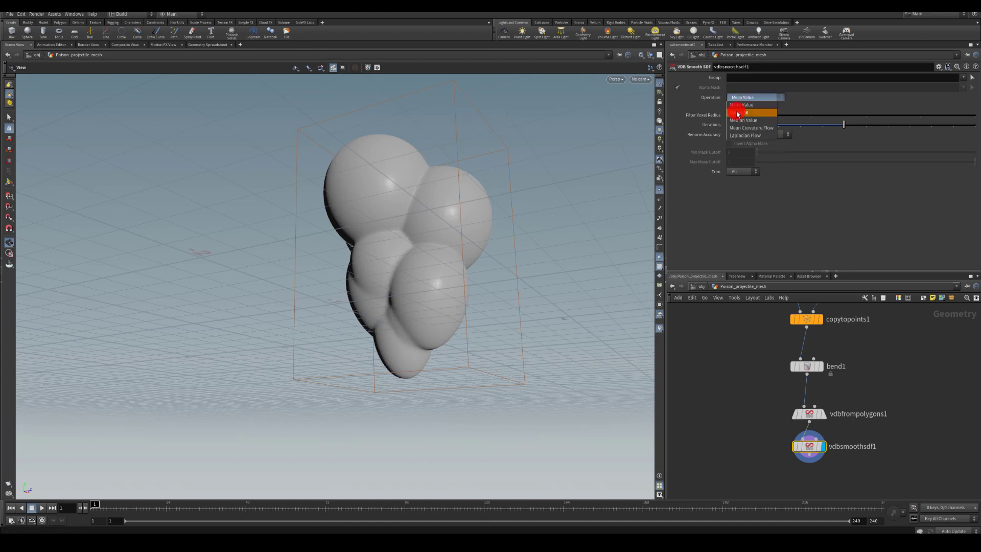
pyautogui.click(738, 113)
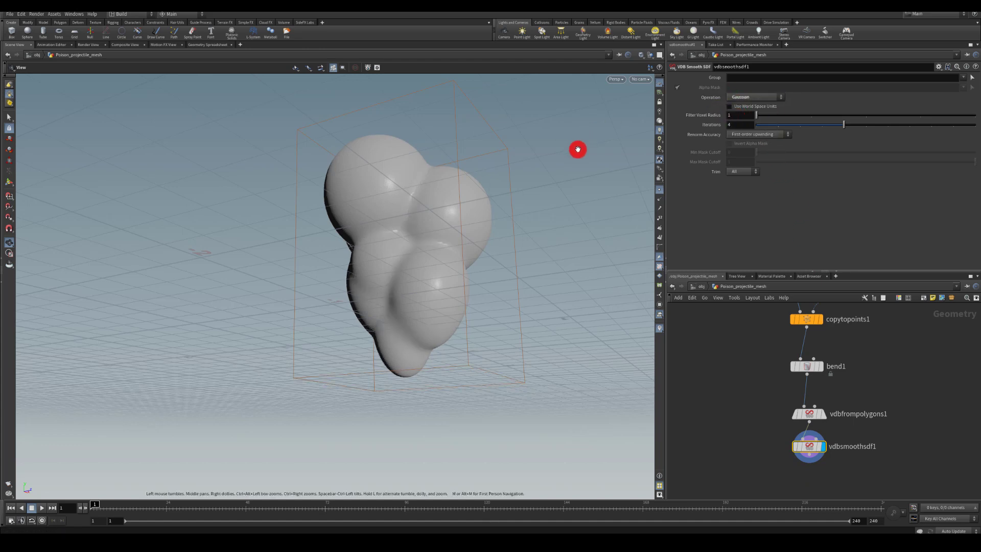
pyautogui.moveTo(559, 197); pyautogui.dragTo(601, 219)
pyautogui.click(735, 125)
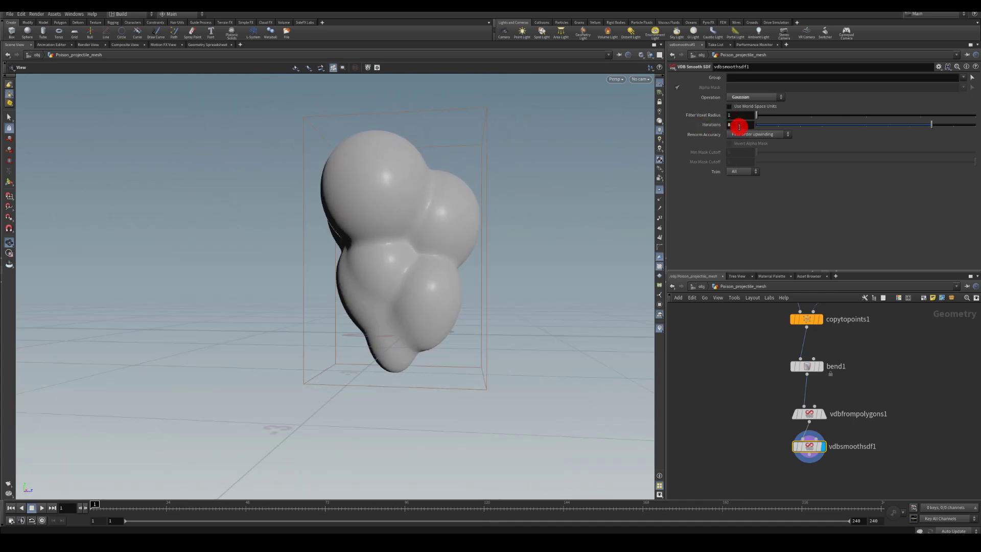
pyautogui.moveTo(535, 161); pyautogui.dragTo(593, 219)
pyautogui.click(738, 126)
pyautogui.write('5')
pyautogui.press('Return')
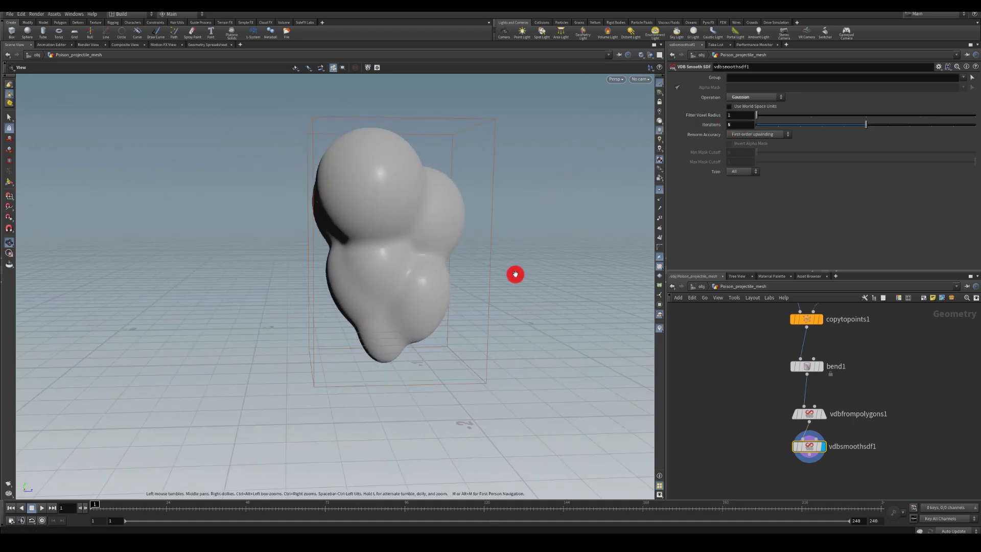
pyautogui.moveTo(518, 282); pyautogui.dragTo(595, 312)
pyautogui.moveTo(755, 436); pyautogui.dragTo(731, 323, button='middle')
# Add a Convert VDB node below vdbsmoothsdf1 and display its result.
pyautogui.click(785, 344)
pyautogui.click(785, 391)
pyautogui.write('conver')
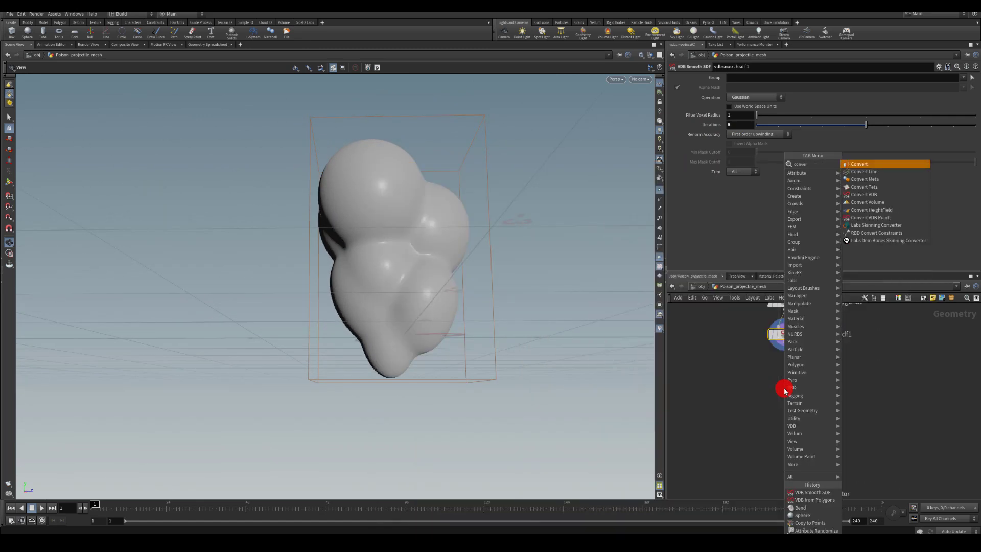
pyautogui.press('Down')
pyautogui.press('Down')
pyautogui.press('Down')
pyautogui.press('Down')
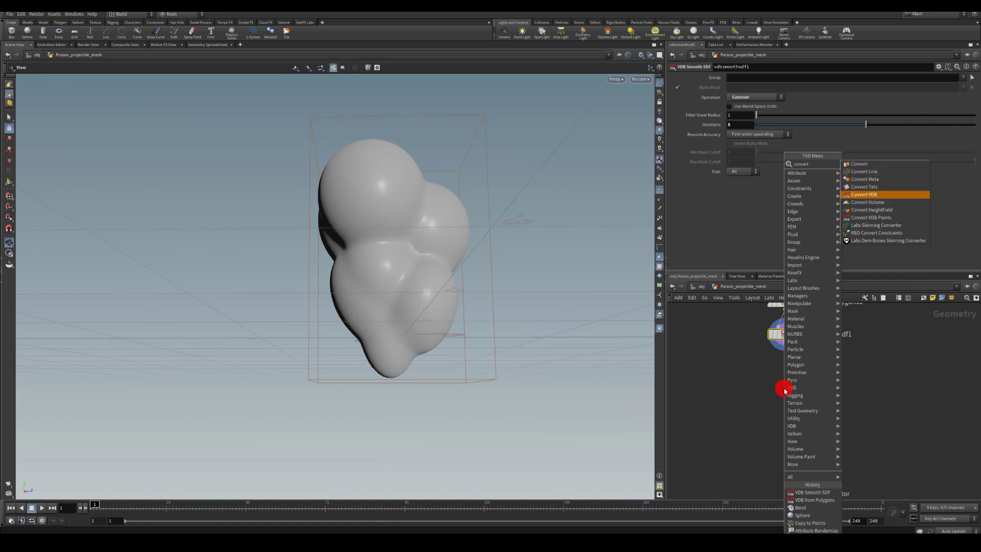
pyautogui.press('Return')
pyautogui.click(798, 388)
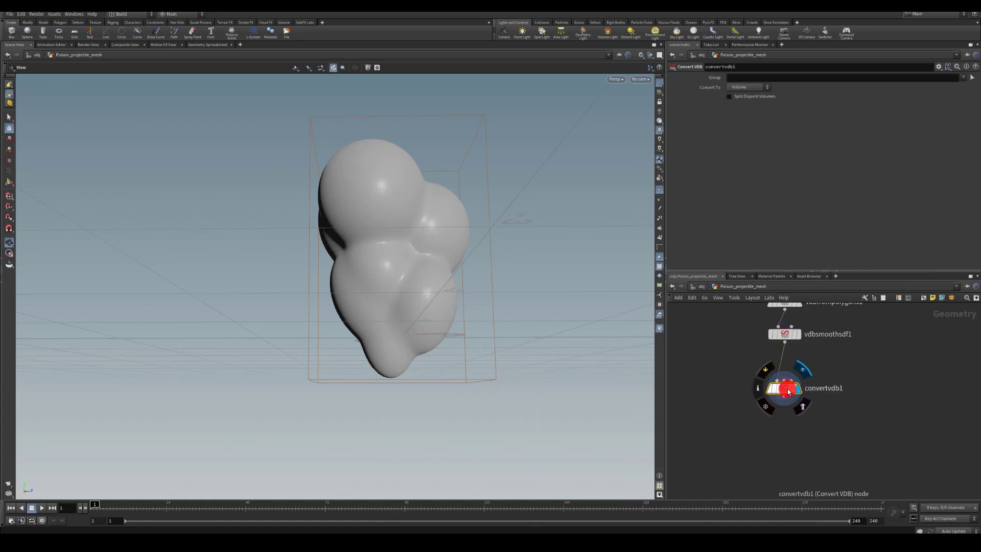
# Convert the VDB to polygons, keeping adaptivity at 0 after testing 0.084.
pyautogui.click(746, 87)
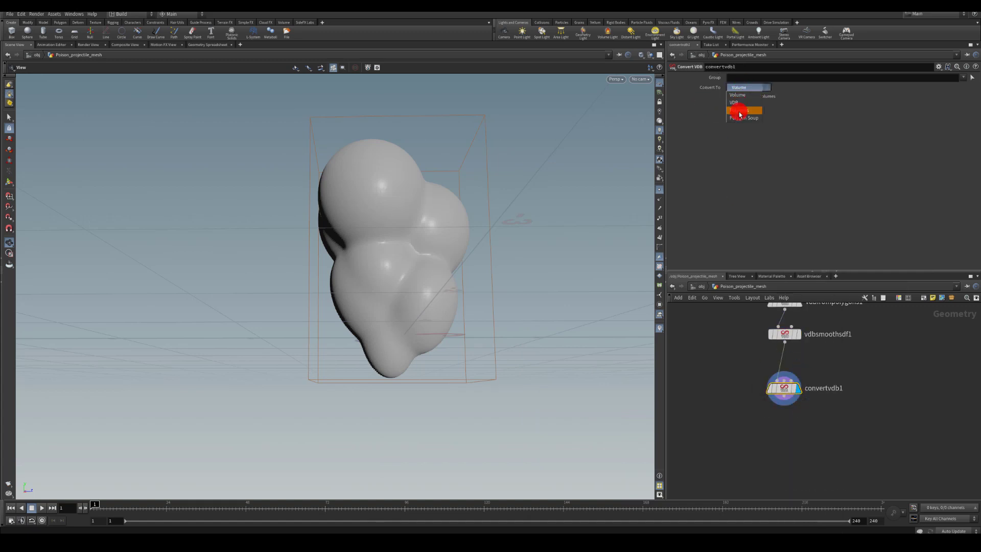
pyautogui.click(740, 112)
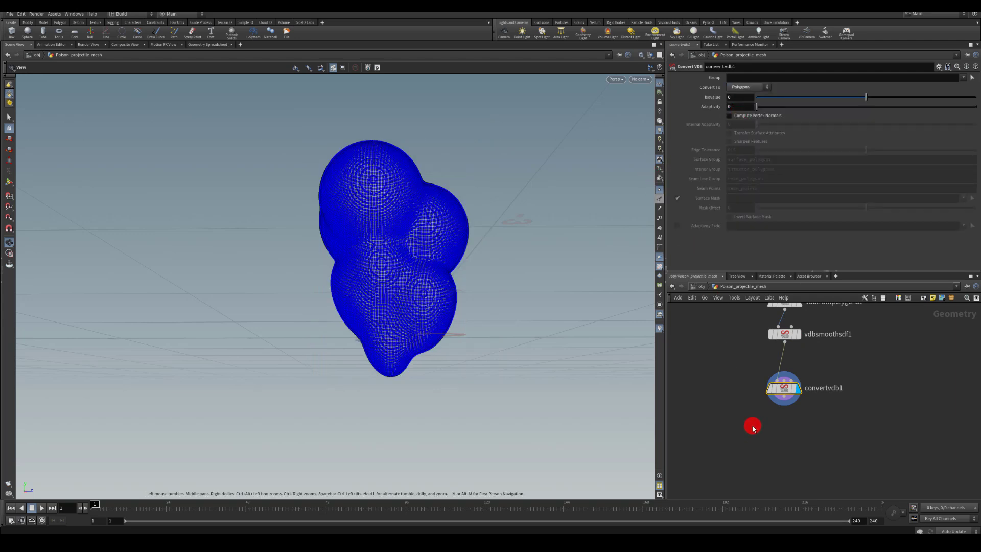
pyautogui.moveTo(788, 390)
pyautogui.moveTo(789, 390); pyautogui.dragTo(789, 378)
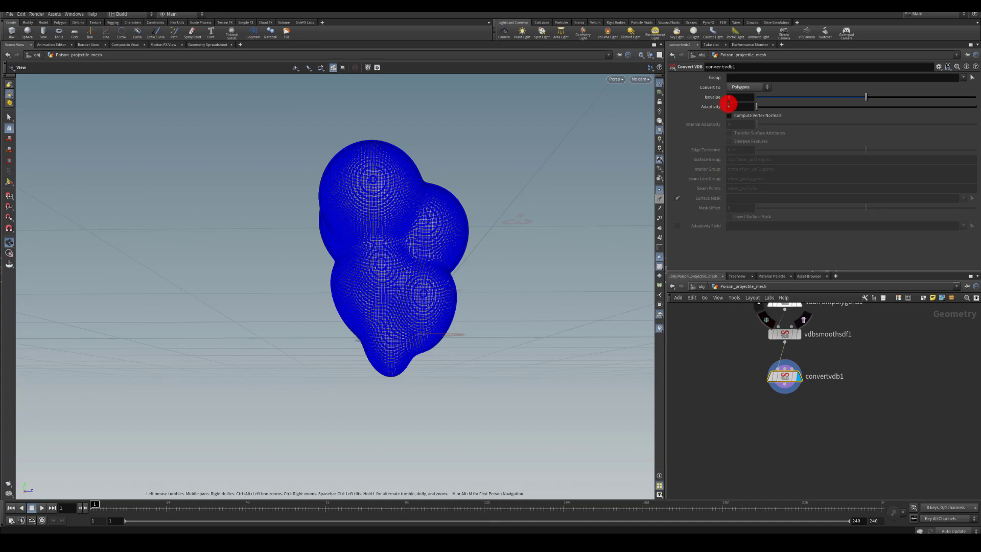
pyautogui.moveTo(759, 110)
pyautogui.mouseDown()
pyautogui.moveTo(775, 106)
pyautogui.moveTo(765, 108)
pyautogui.mouseUp()
pyautogui.write('0')
pyautogui.press('Return')
pyautogui.moveTo(572, 153); pyautogui.dragTo(496, 199)
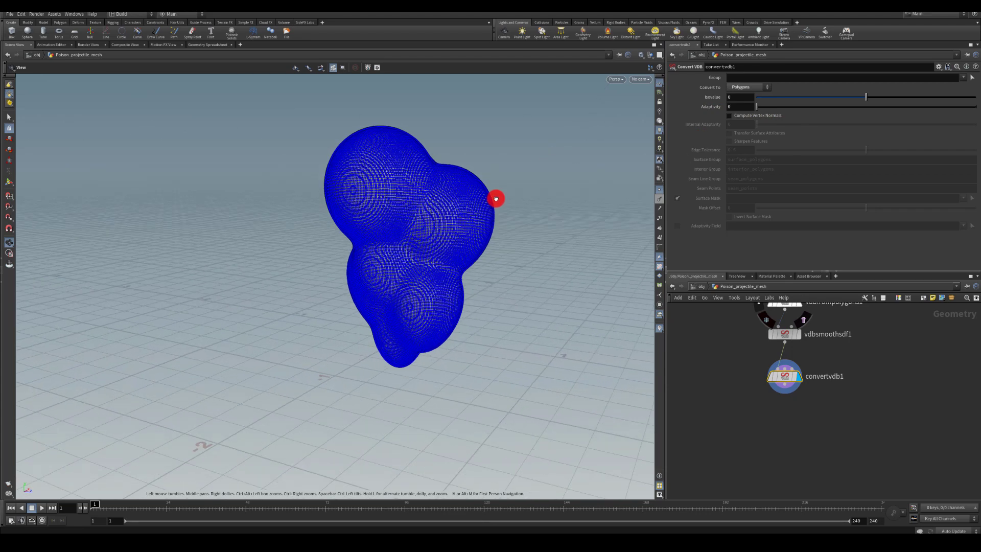
# Add a Remesh node below convertvdb1 with a target size of .1.
pyautogui.click(785, 400)
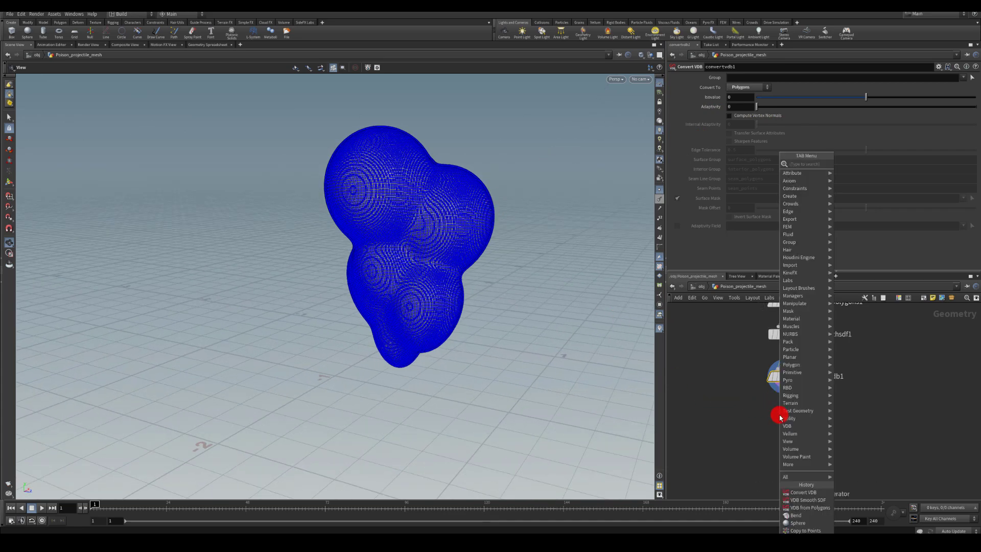
pyautogui.write('remesh')
pyautogui.press('Return')
pyautogui.click(779, 416)
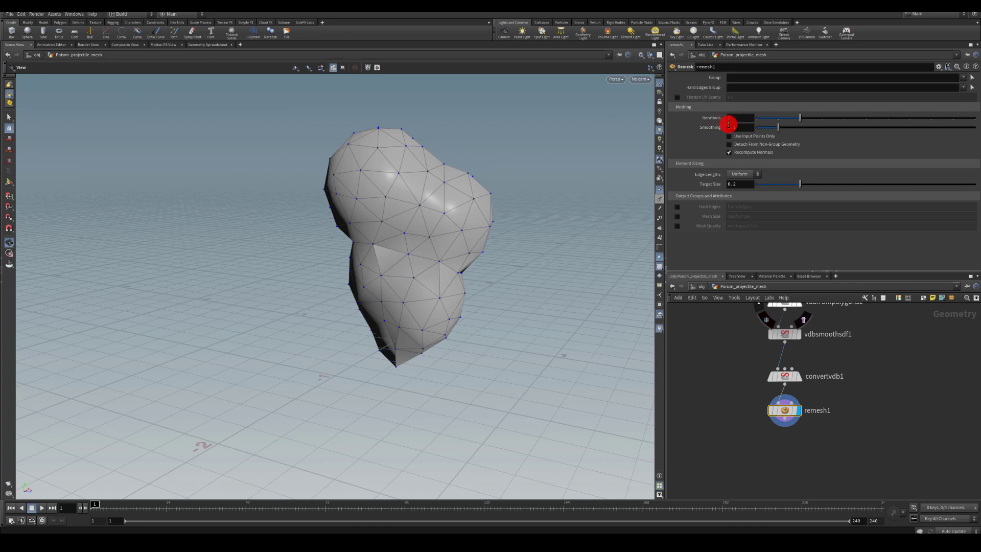
pyautogui.write('.1')
pyautogui.press('Return')
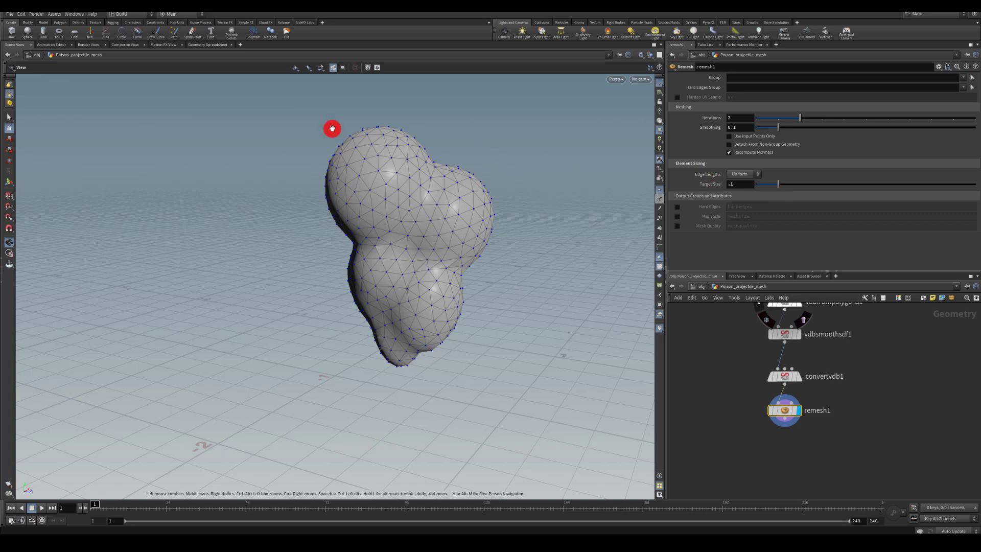
pyautogui.moveTo(533, 213); pyautogui.dragTo(551, 240)
# Lower remesh1's target size to .07 and inspect the denser triangle mesh.
pyautogui.click(765, 414)
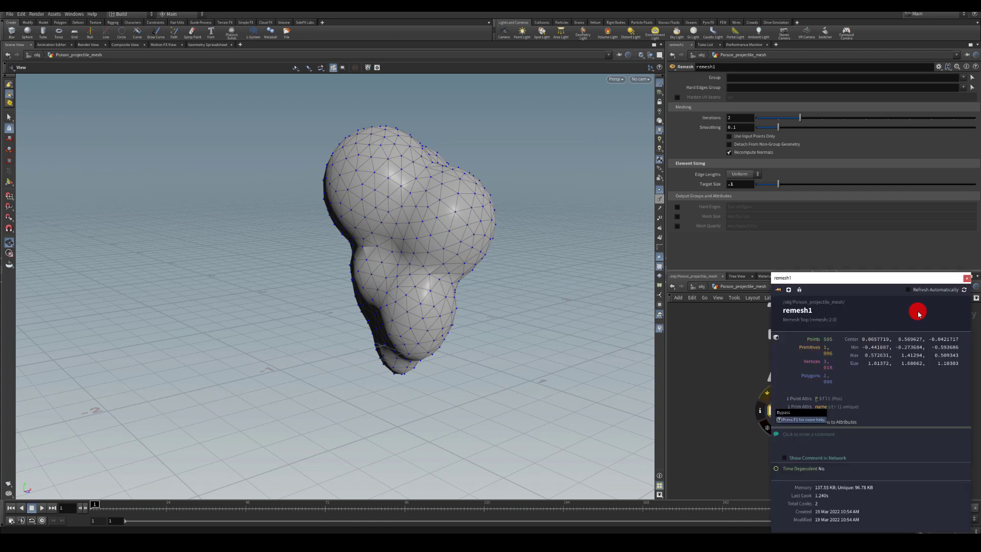
pyautogui.click(967, 278)
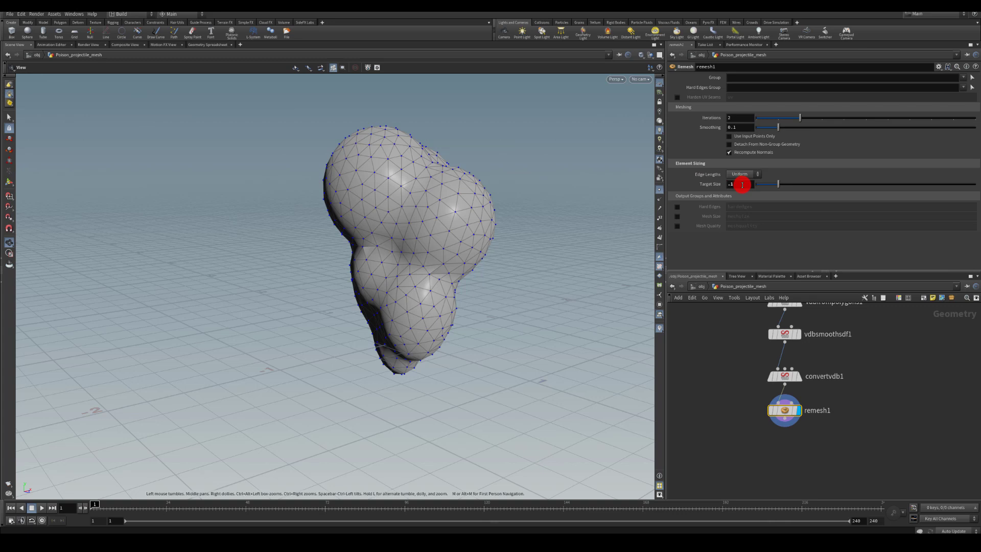
pyautogui.write('.08')
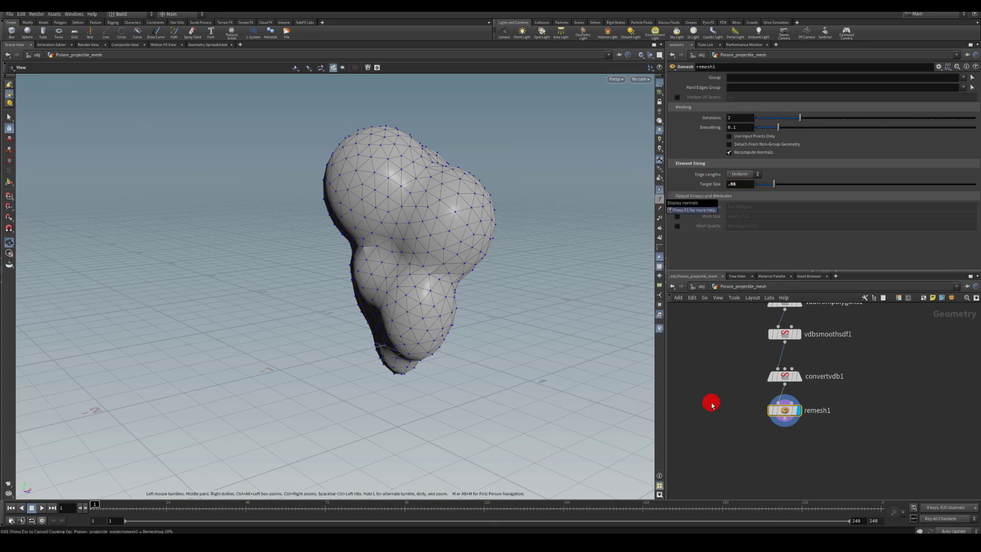
pyautogui.press('Return')
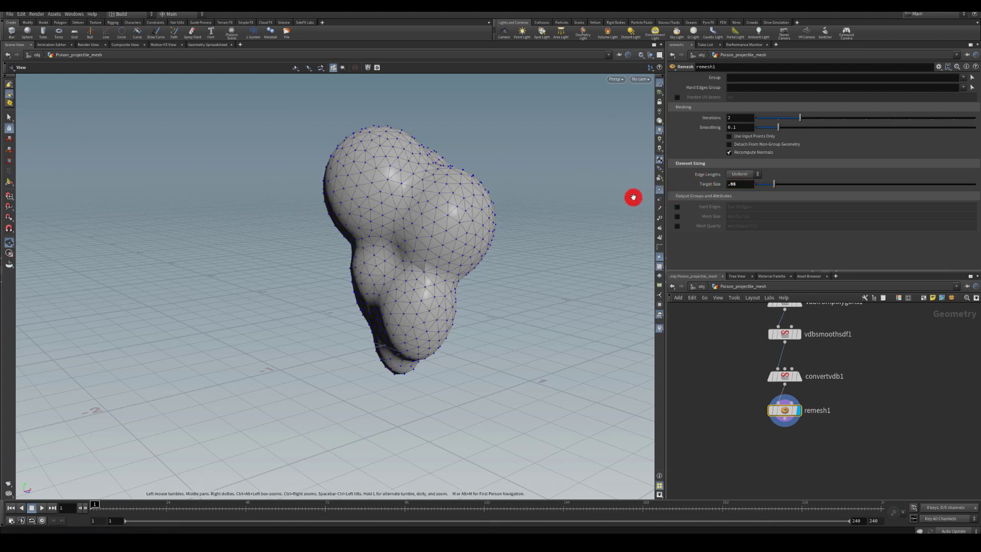
pyautogui.moveTo(740, 184); pyautogui.dragTo(707, 188)
pyautogui.moveTo(651, 217); pyautogui.dragTo(596, 228)
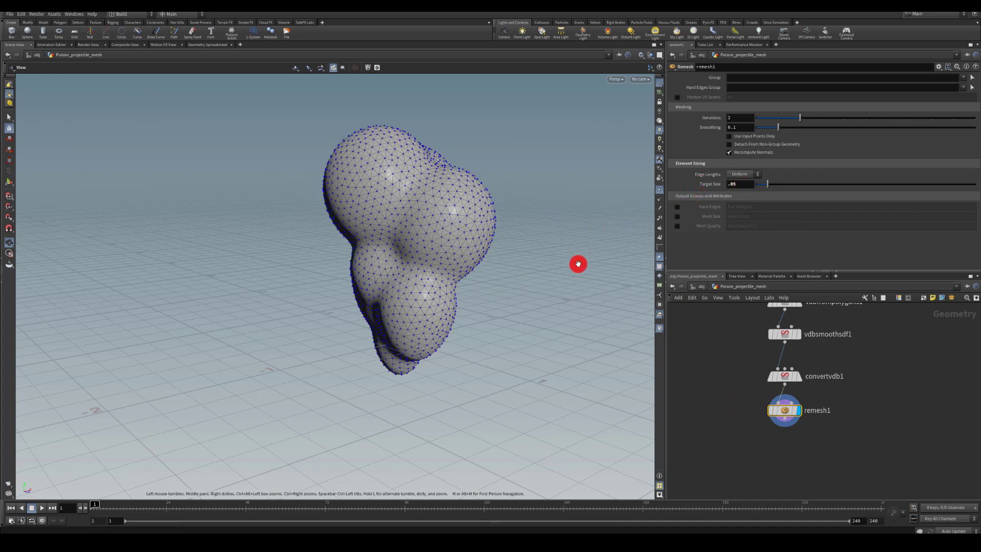
pyautogui.moveTo(517, 272); pyautogui.dragTo(427, 272)
pyautogui.click(738, 184)
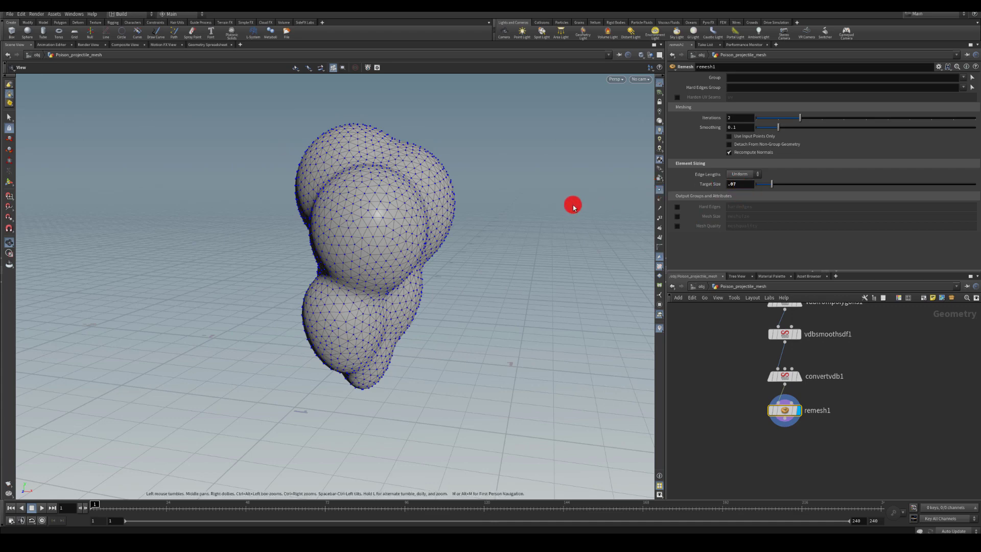
pyautogui.moveTo(475, 367); pyautogui.dragTo(897, 443)
pyautogui.moveTo(778, 409)
pyautogui.mouseDown()
pyautogui.moveTo(830, 413)
pyautogui.moveTo(762, 412)
pyautogui.mouseUp()
# Copy remesh1 into a new remesh2 node with target size .1.
pyautogui.hotkey('ctrl', 'c')
pyautogui.click(731, 240)
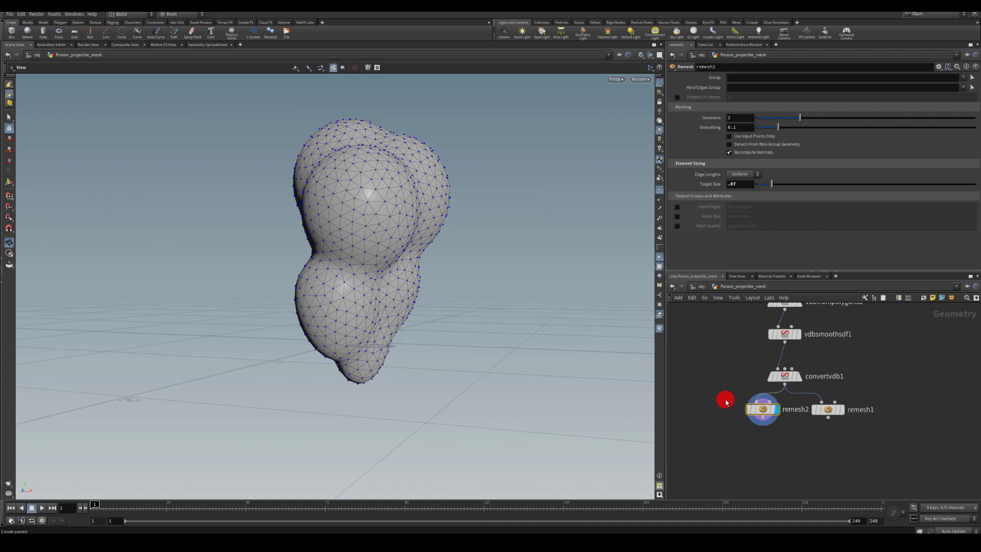
pyautogui.write('.1')
pyautogui.click(709, 220)
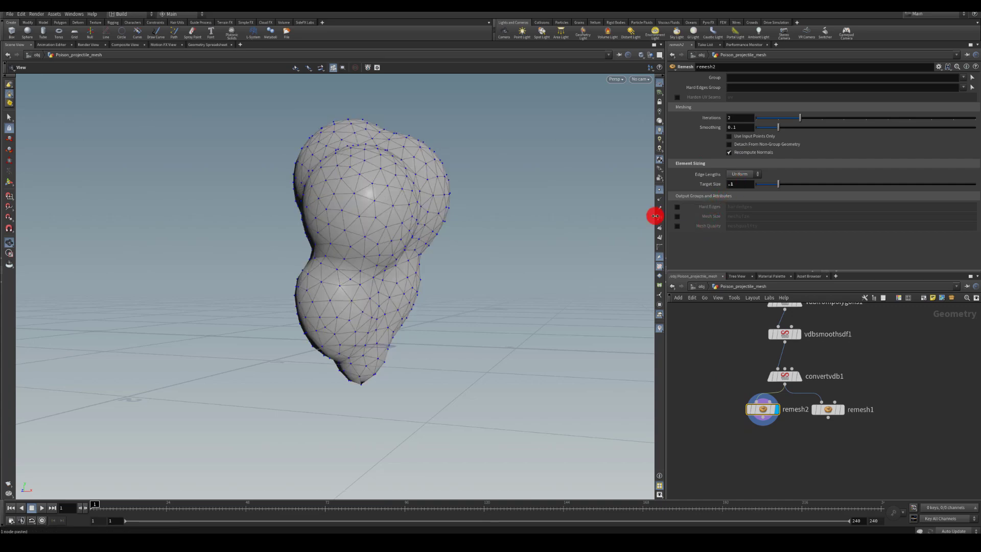
pyautogui.moveTo(631, 222)
pyautogui.mouseDown()
pyautogui.moveTo(455, 243)
pyautogui.moveTo(466, 267)
pyautogui.moveTo(496, 256)
pyautogui.moveTo(501, 225)
pyautogui.moveTo(486, 235)
pyautogui.moveTo(616, 223)
pyautogui.mouseUp()
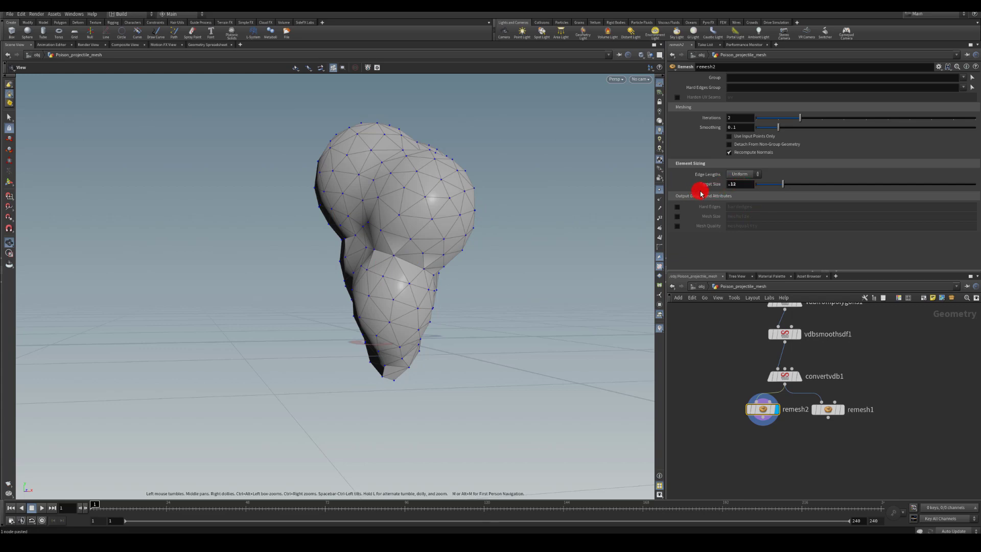
pyautogui.moveTo(412, 309); pyautogui.dragTo(204, 276)
pyautogui.doubleClick(741, 184)
pyautogui.write('.1')
pyautogui.press('Return')
pyautogui.moveTo(490, 247); pyautogui.dragTo(537, 239)
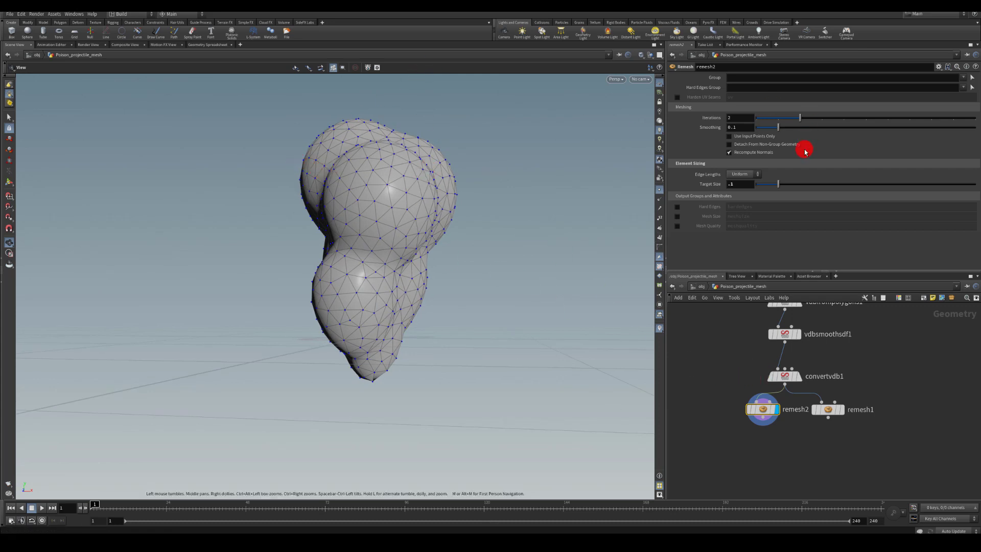
# Line up the remesh nodes and rename them remesh2_LP and remesh1_HP.
pyautogui.moveTo(721, 374); pyautogui.dragTo(735, 358, button='middle')
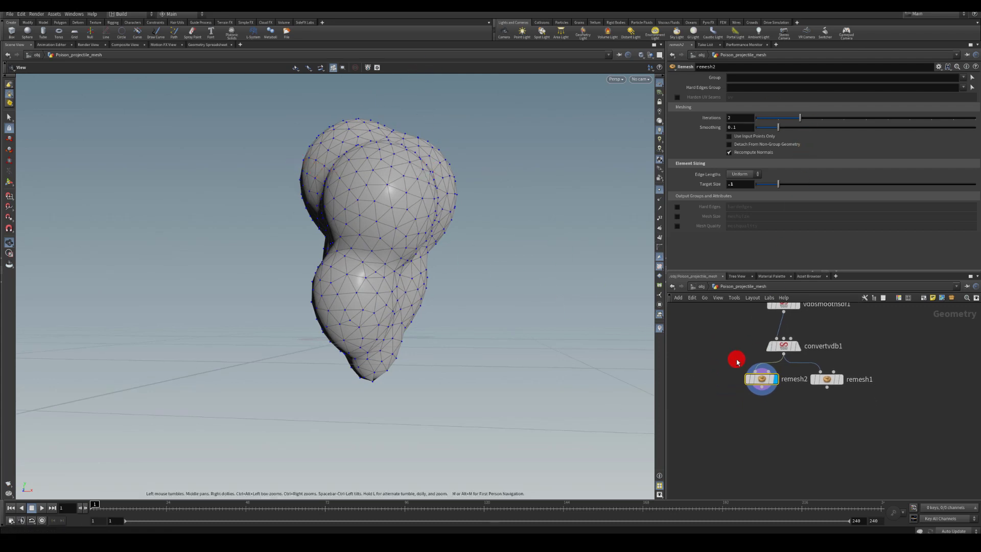
pyautogui.moveTo(760, 379); pyautogui.dragTo(724, 384)
pyautogui.doubleClick(773, 380)
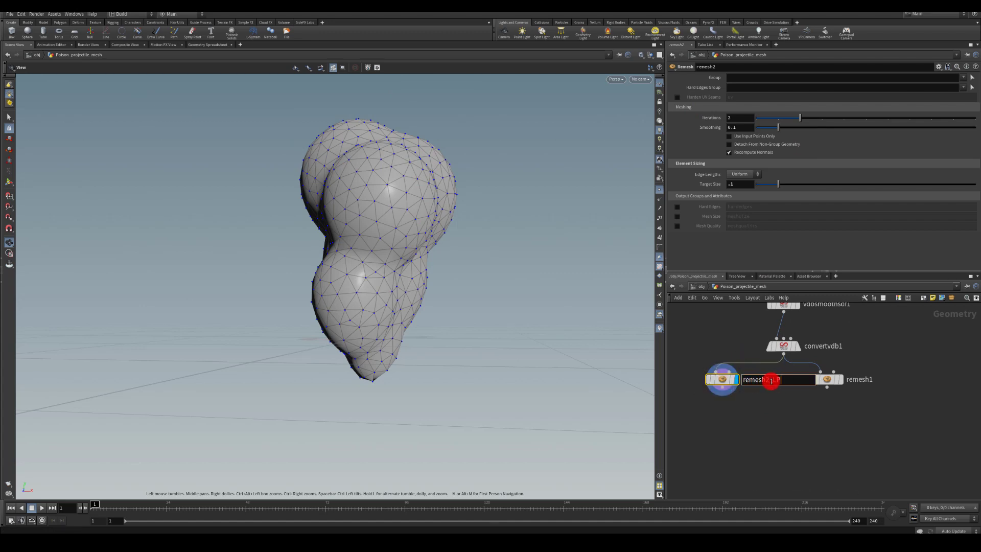
pyautogui.press('Return')
pyautogui.doubleClick(875, 379)
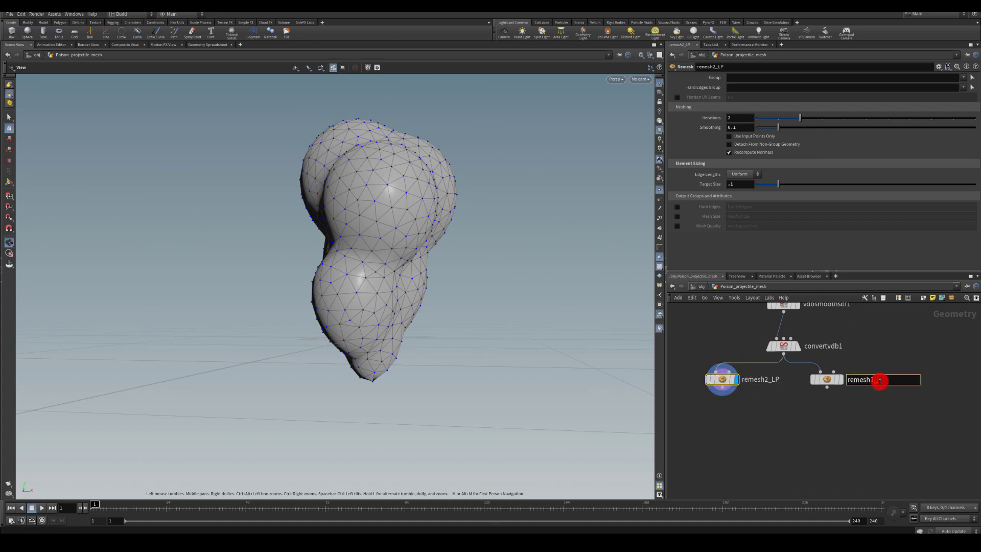
pyautogui.write('_LP')
pyautogui.press('Return')
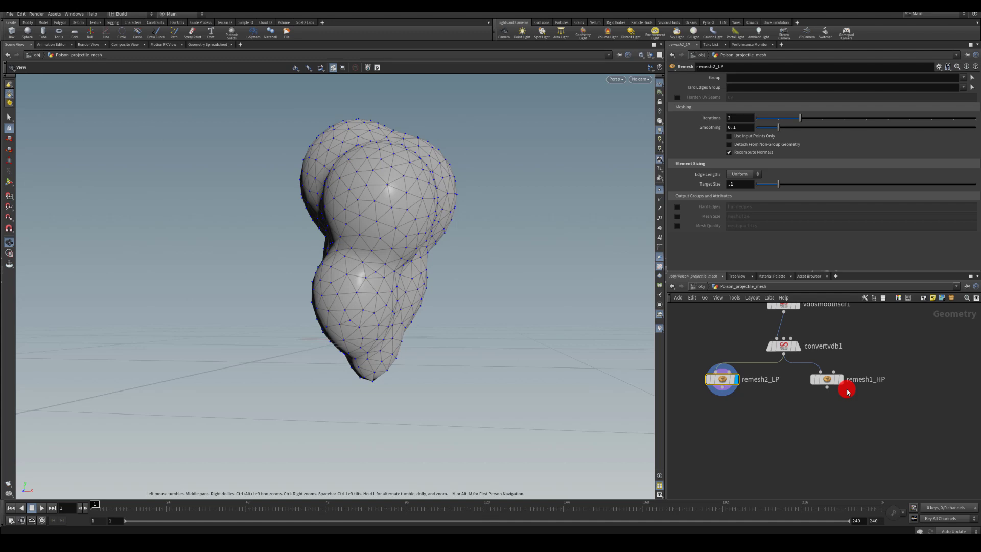
# Display the high-poly remesh1_HP result in the viewport.
pyautogui.moveTo(736, 386)
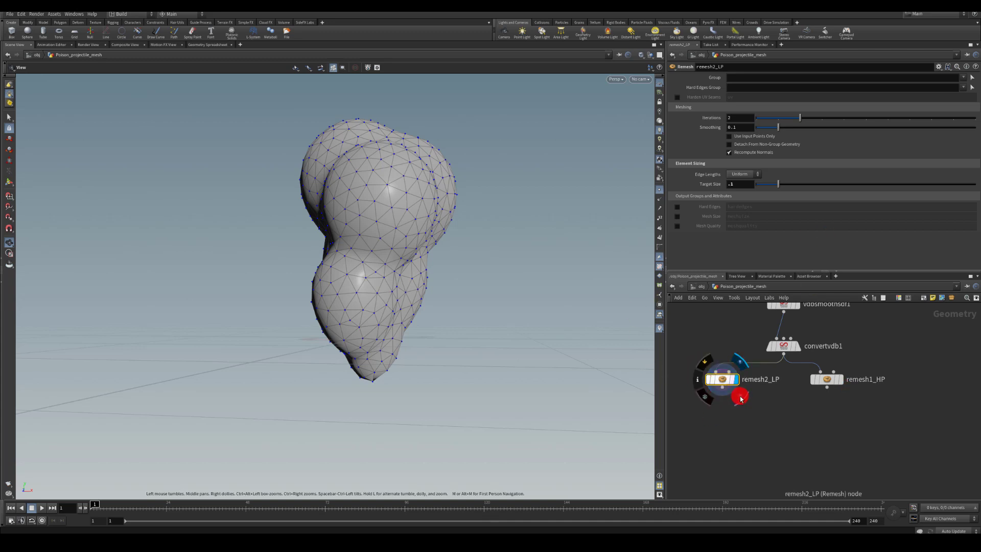
pyautogui.scroll(-3, 811, 422)
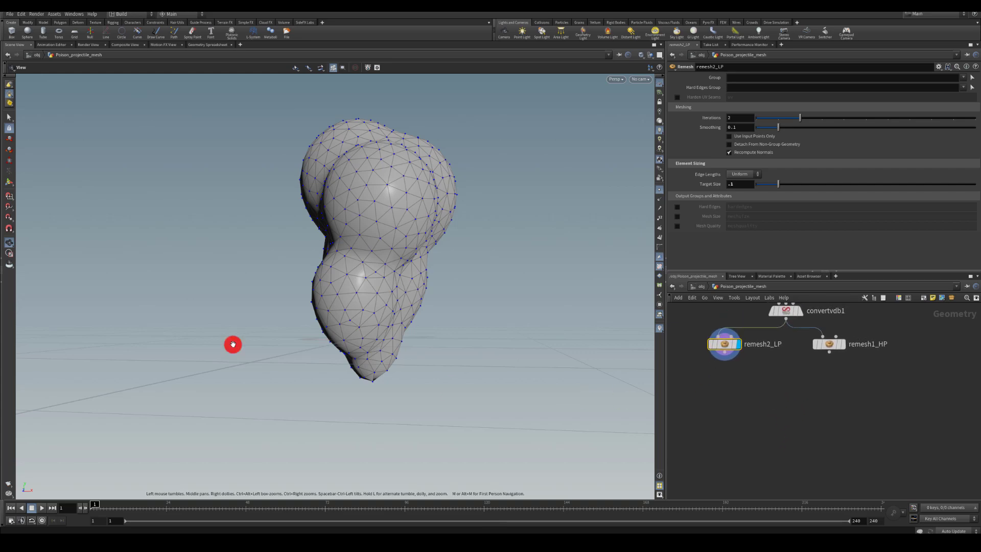
pyautogui.moveTo(206, 327); pyautogui.dragTo(247, 287)
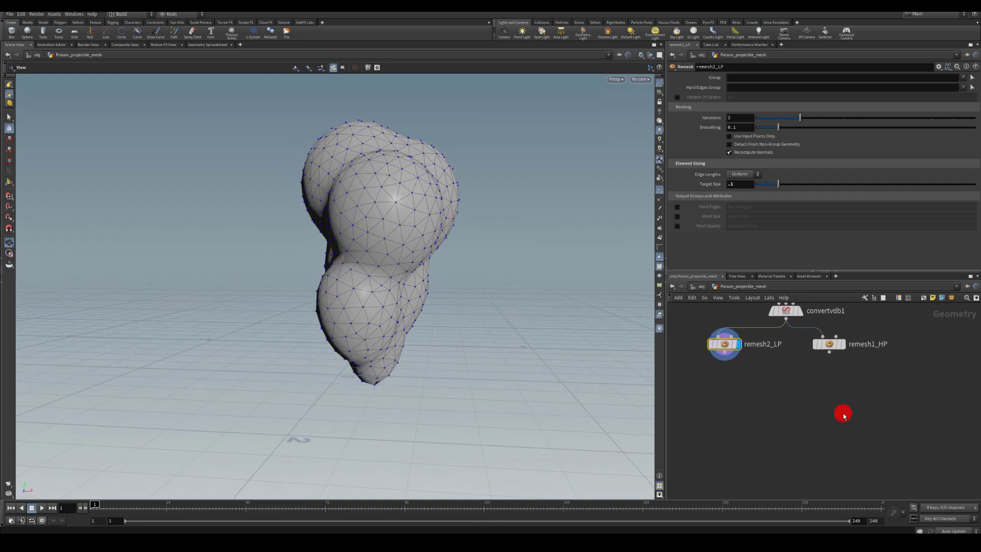
pyautogui.click(829, 352)
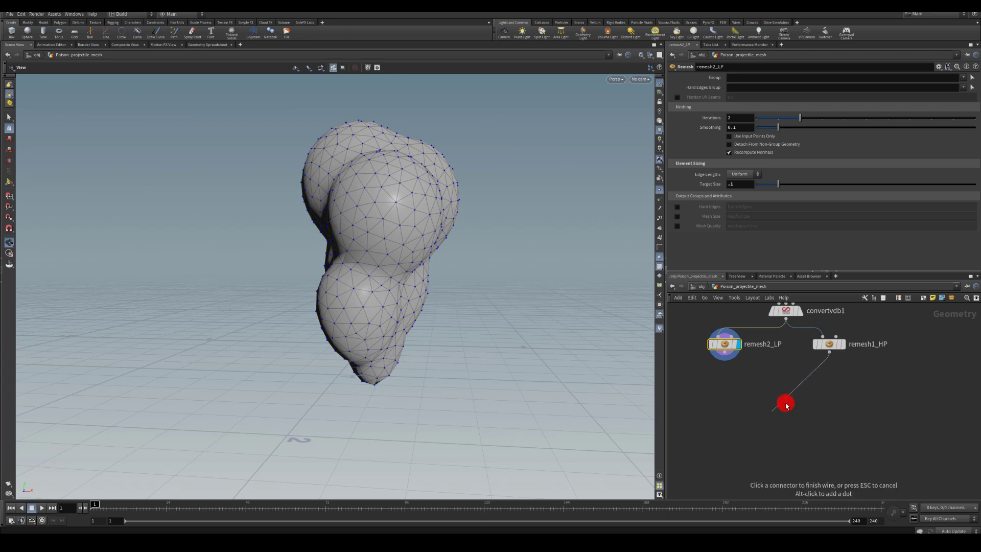
pyautogui.click(842, 344)
# Add a matchsize1 node wired after remesh1_HP.
pyautogui.click(798, 433)
pyautogui.click(798, 433)
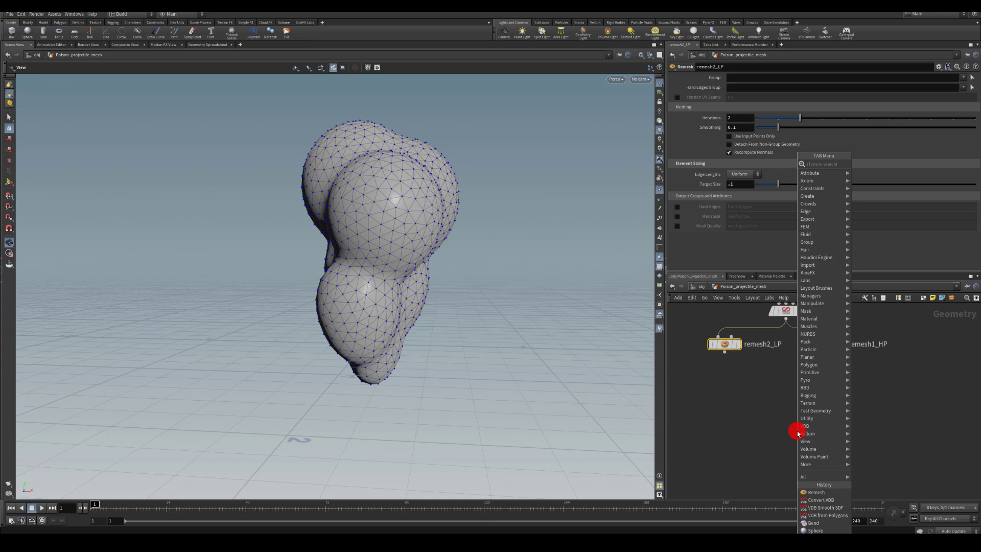
pyautogui.write('axis al')
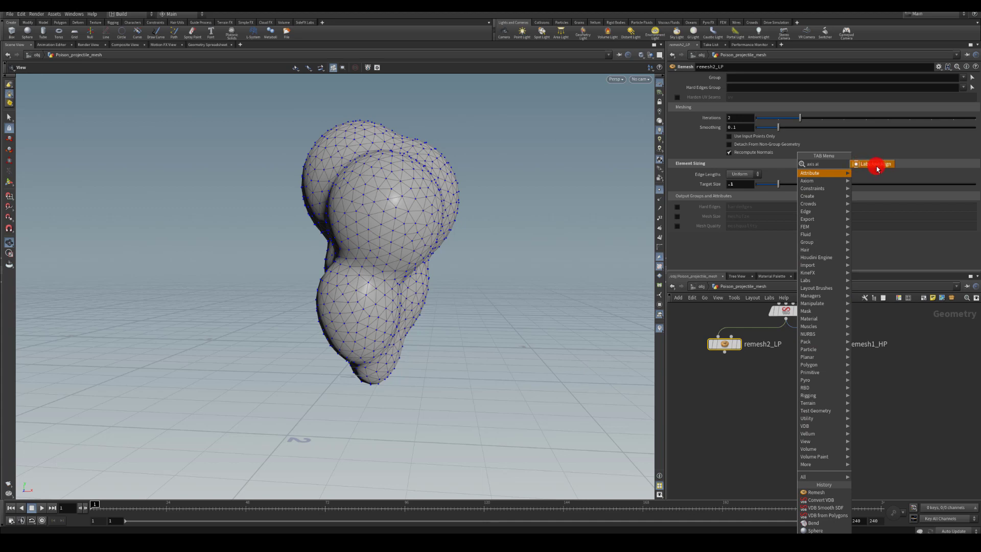
pyautogui.click(873, 166)
pyautogui.click(829, 344)
pyautogui.click(786, 431)
pyautogui.click(303, 23)
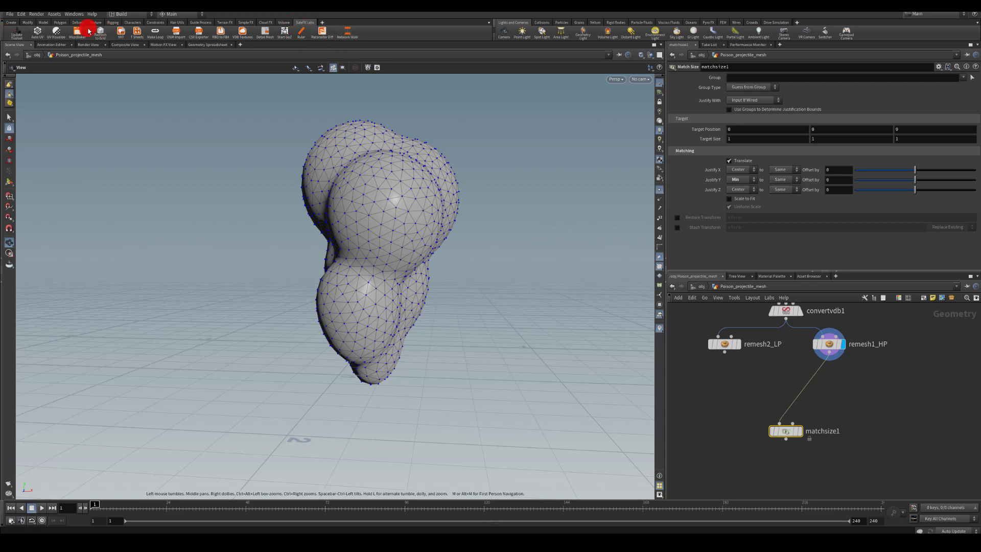
pyautogui.click(322, 25)
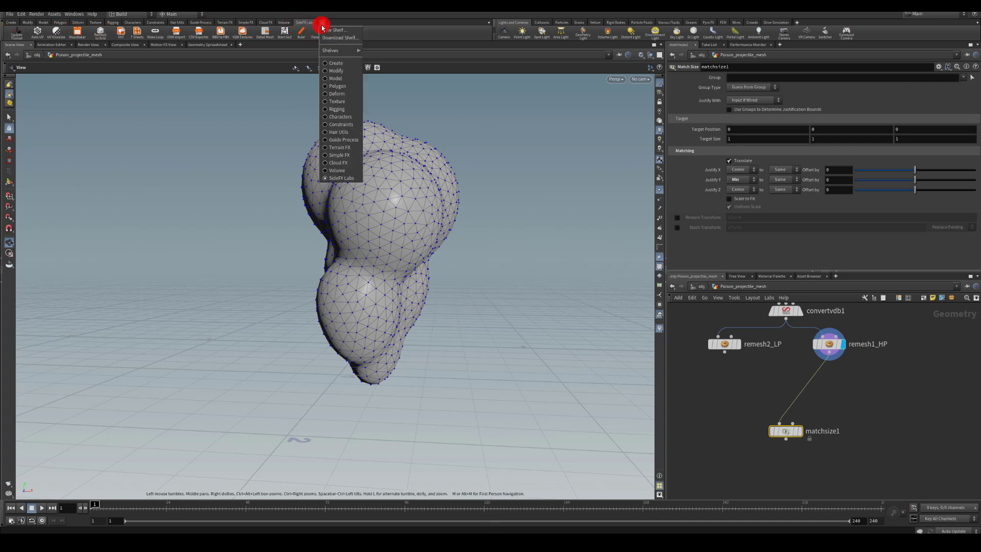
pyautogui.moveTo(330, 50)
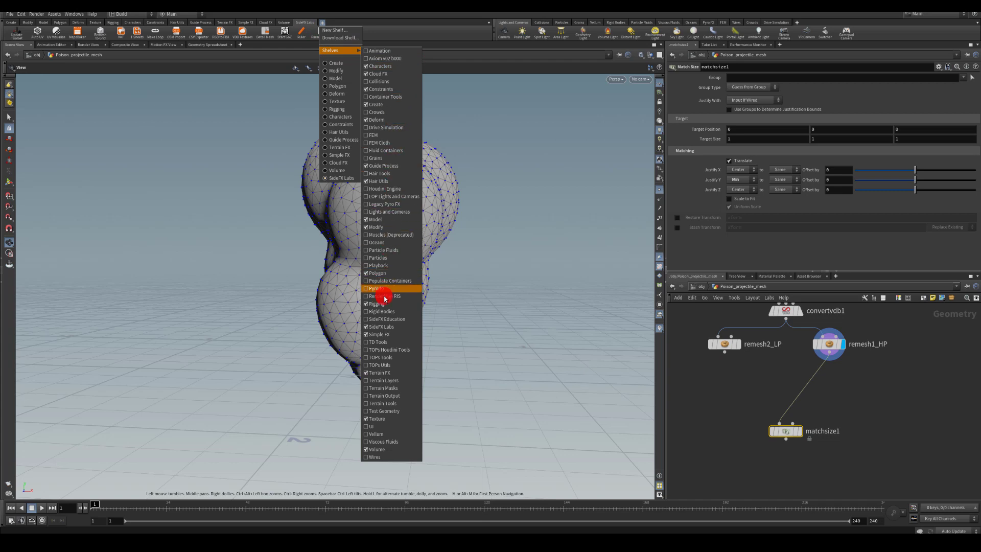
pyautogui.click(376, 328)
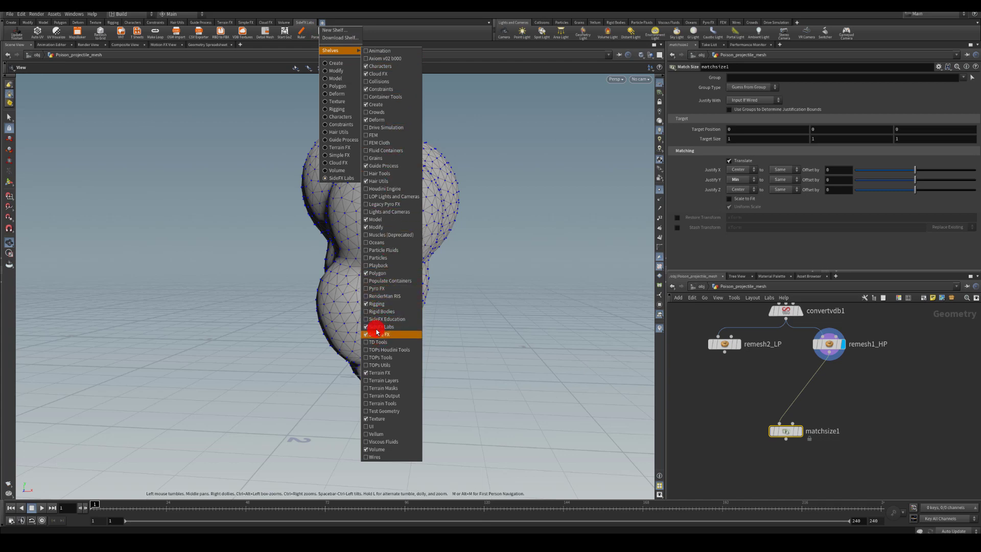
pyautogui.click(423, 22)
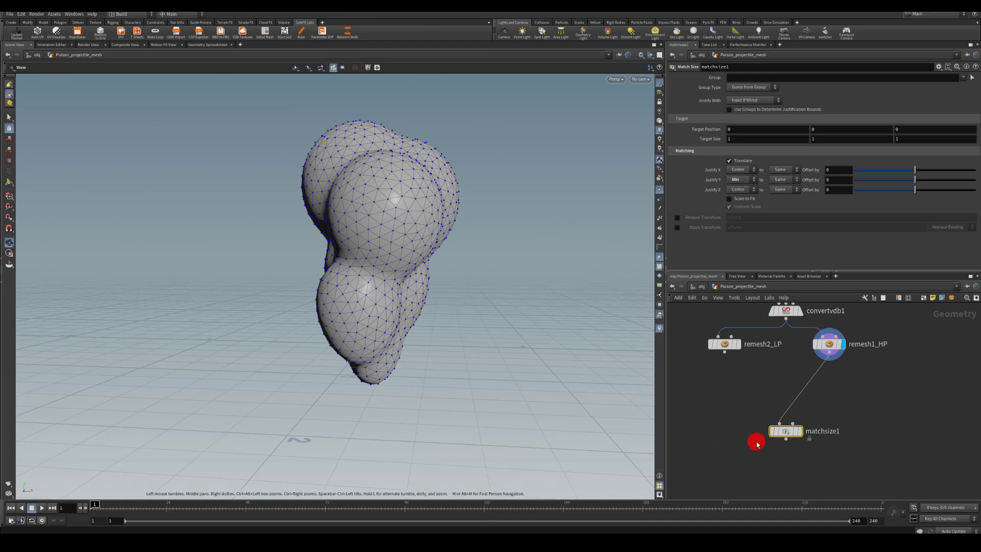
# Display matchsize1 and change its Justify Y from Min to Center.
pyautogui.click(798, 432)
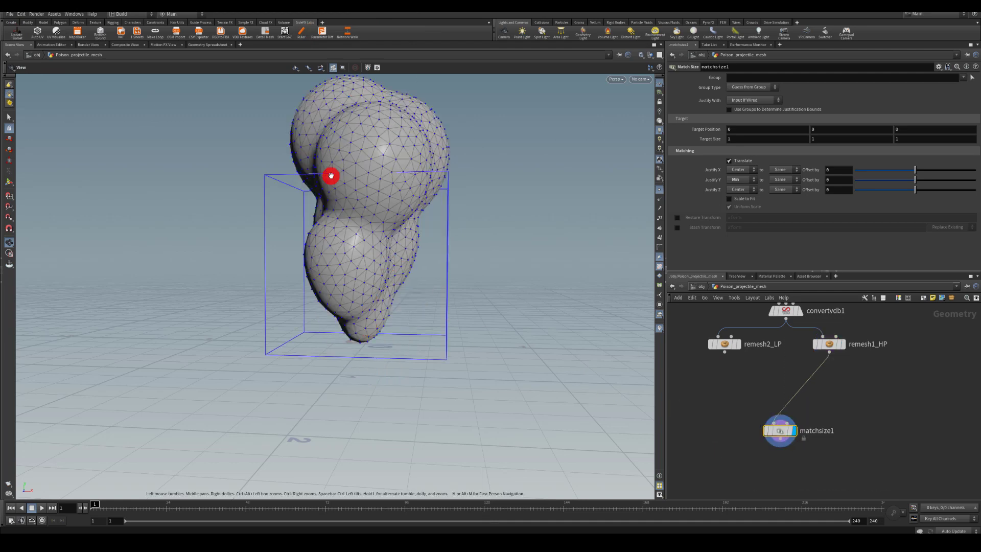
pyautogui.click(744, 179)
pyautogui.click(740, 203)
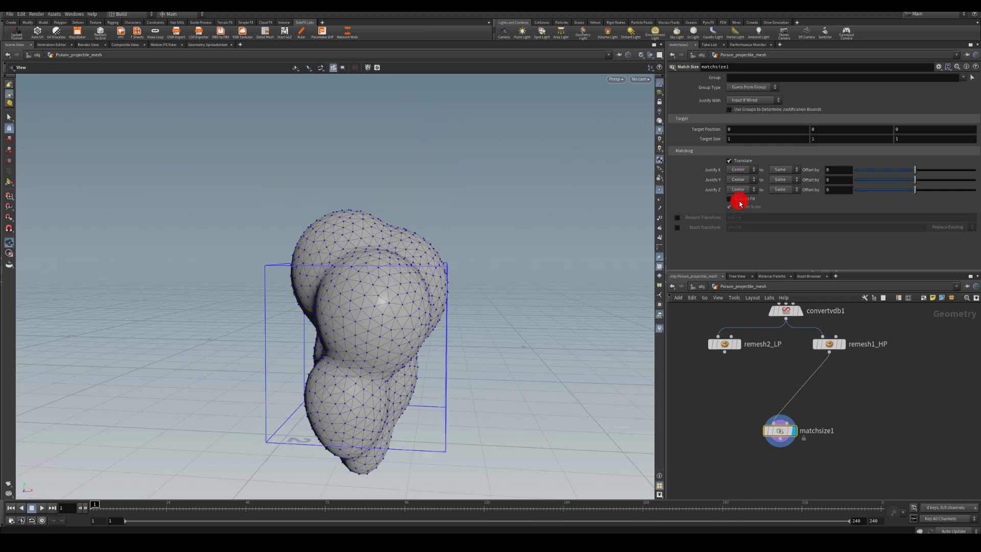
pyautogui.moveTo(506, 248); pyautogui.dragTo(486, 234)
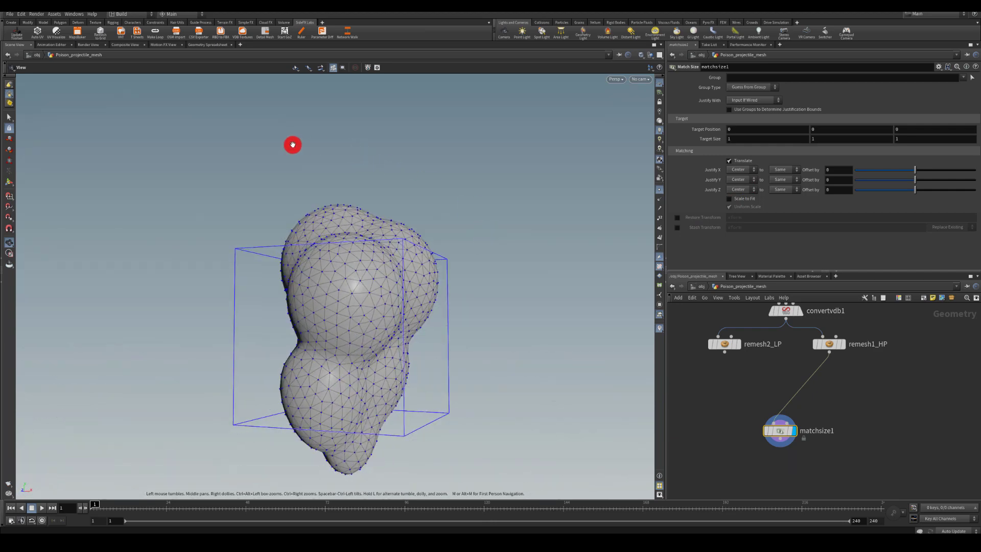
pyautogui.moveTo(187, 159); pyautogui.dragTo(238, 179)
pyautogui.moveTo(610, 208); pyautogui.dragTo(358, 267)
pyautogui.moveTo(511, 247); pyautogui.dragTo(459, 154)
pyautogui.moveTo(811, 437); pyautogui.dragTo(790, 387, button='middle')
# Add a Normal node after matchsize1 with a cusp angle of 180.
pyautogui.click(794, 383)
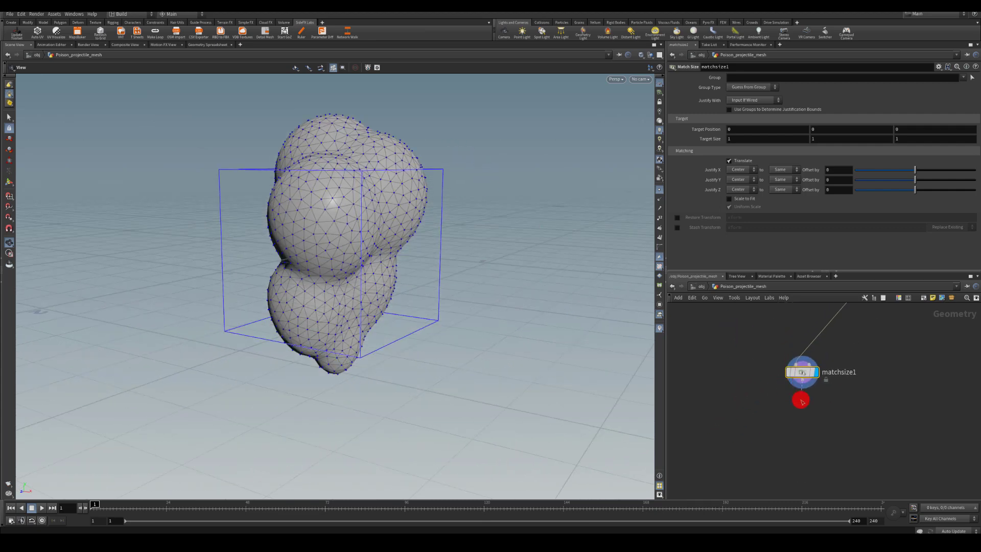
pyautogui.press('Tab')
pyautogui.write('norma')
pyautogui.press('Return')
pyautogui.click(807, 443)
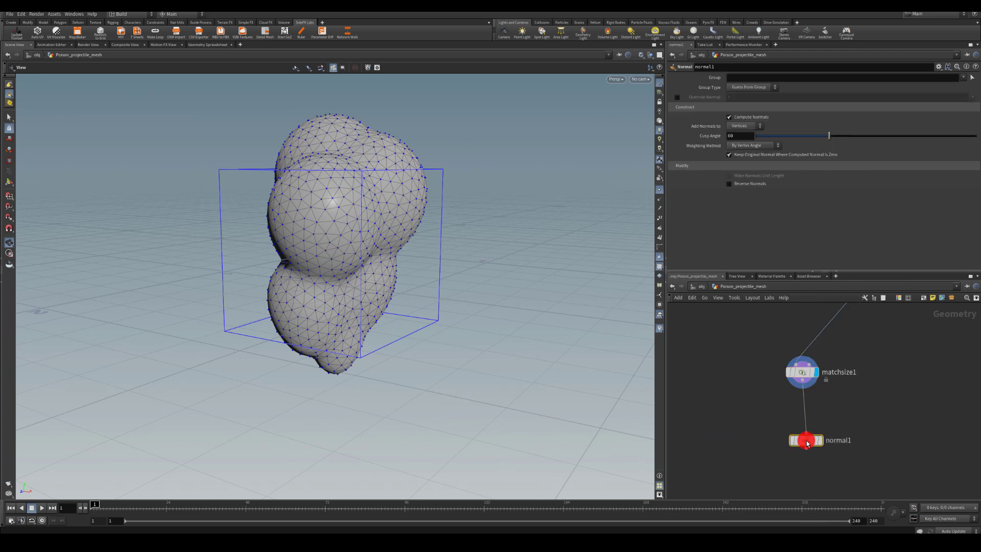
pyautogui.moveTo(801, 438); pyautogui.dragTo(791, 413)
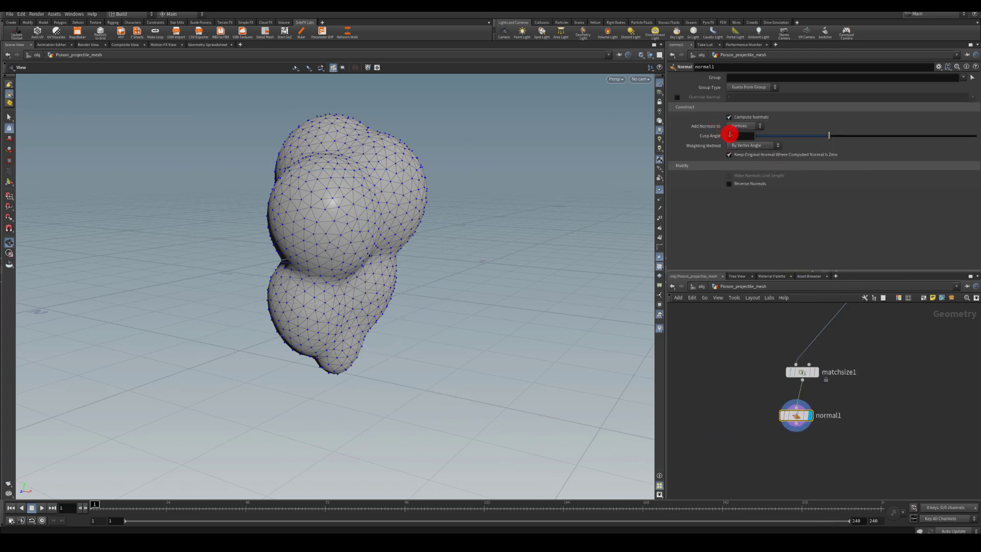
pyautogui.write('180')
pyautogui.press('Return')
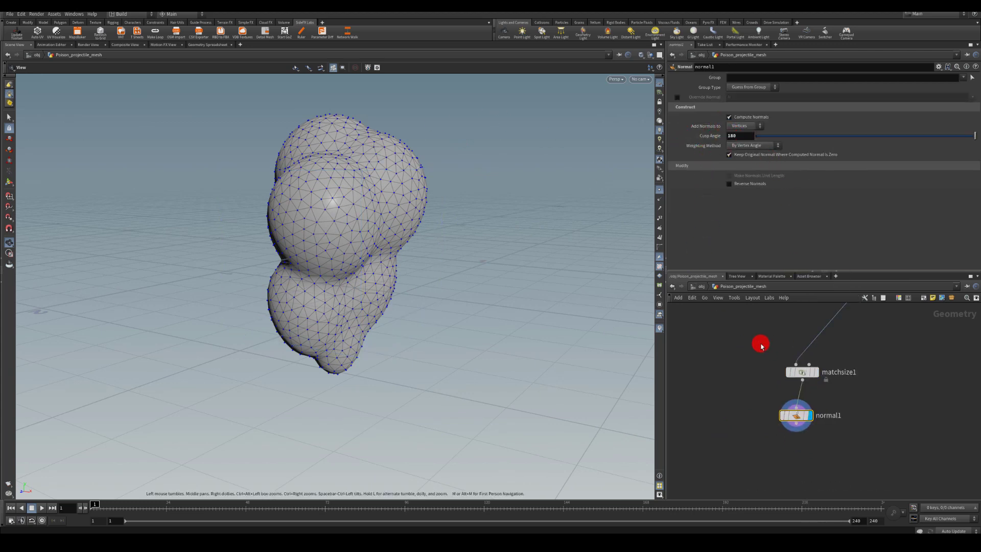
pyautogui.moveTo(741, 438); pyautogui.dragTo(747, 407, button='middle')
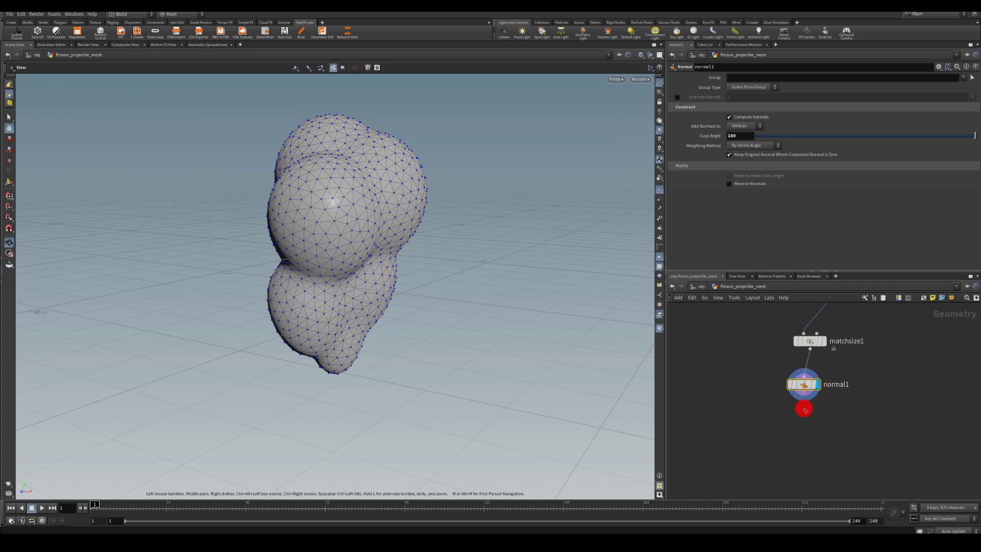
# Add a Labs Auto UV node below normal1 and display its result.
pyautogui.press('Tab')
pyautogui.write('aut')
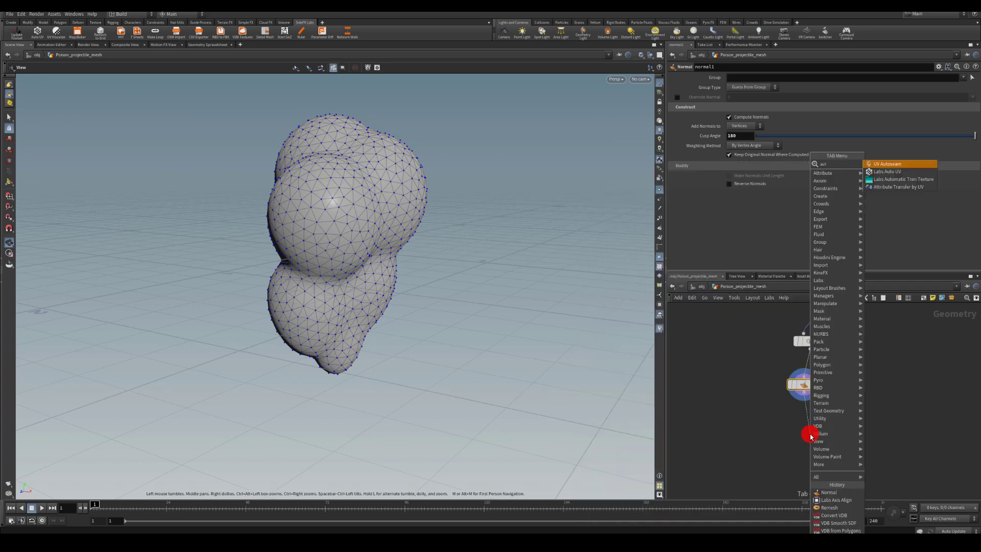
pyautogui.press('Down')
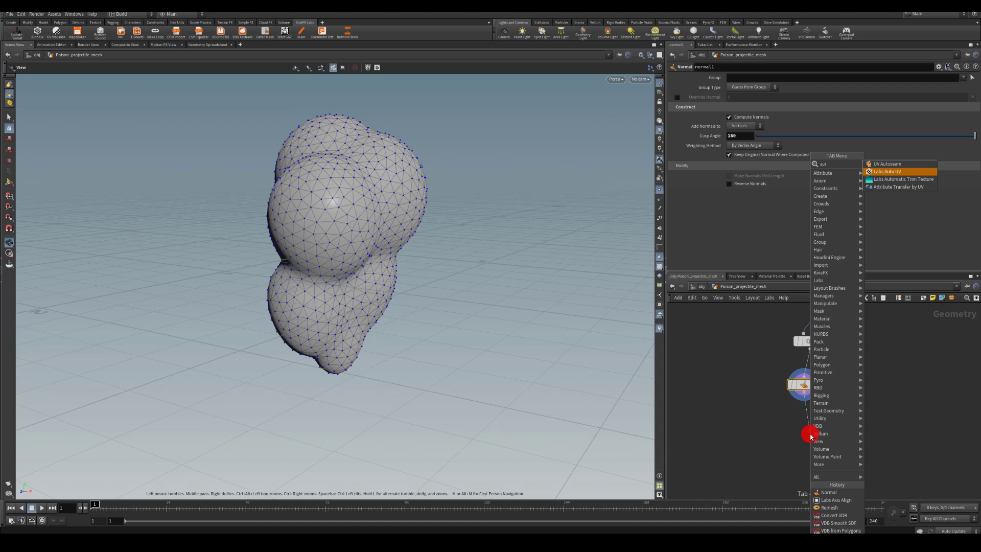
pyautogui.press('Return')
pyautogui.click(811, 435)
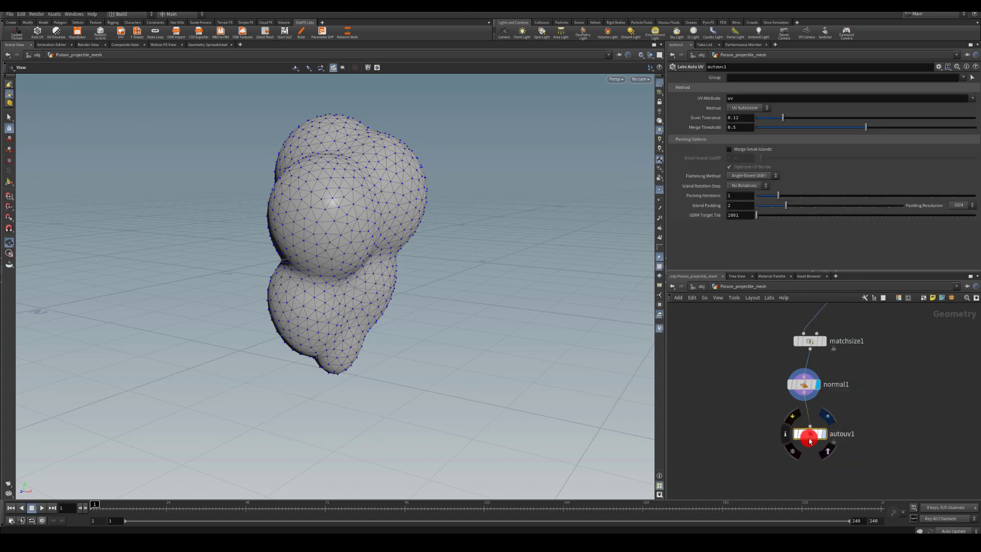
pyautogui.click(810, 439)
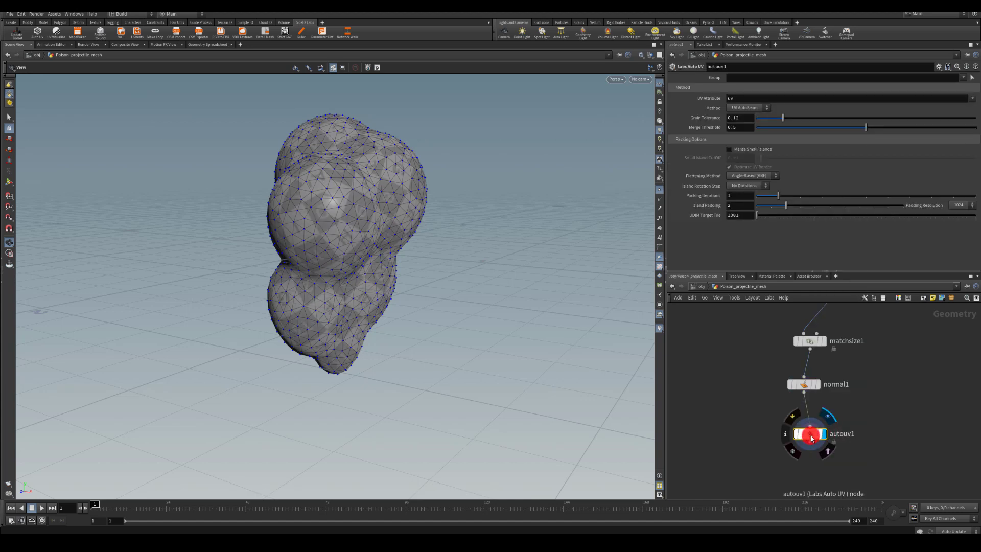
pyautogui.click(638, 55)
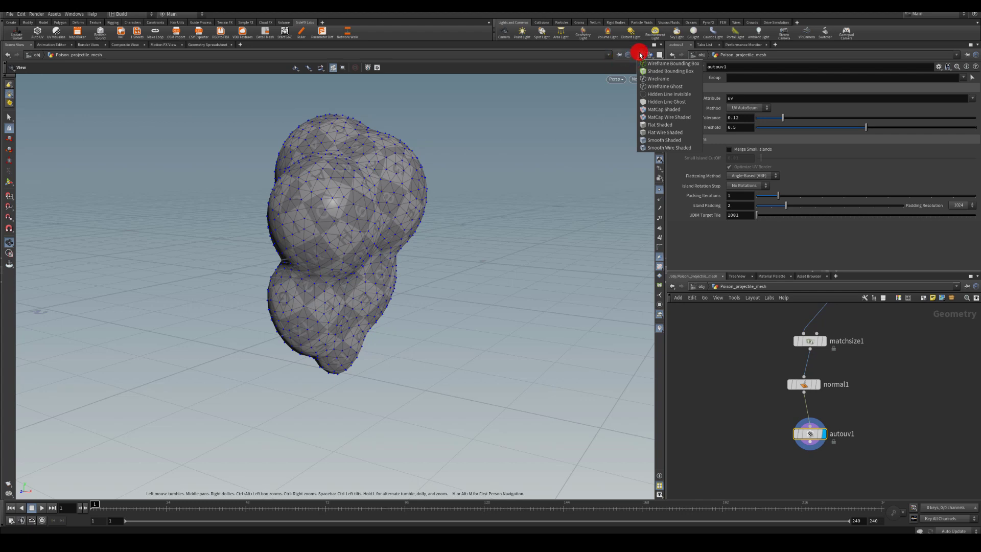
# Switch the viewport to the UV view to show autouv1's layout.
pyautogui.click(624, 73)
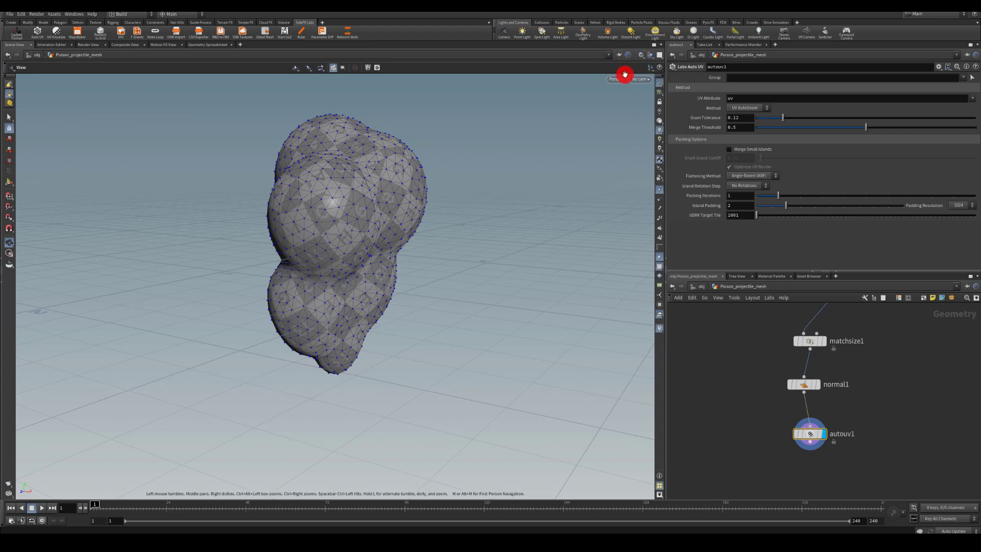
pyautogui.click(615, 80)
pyautogui.moveTo(623, 101)
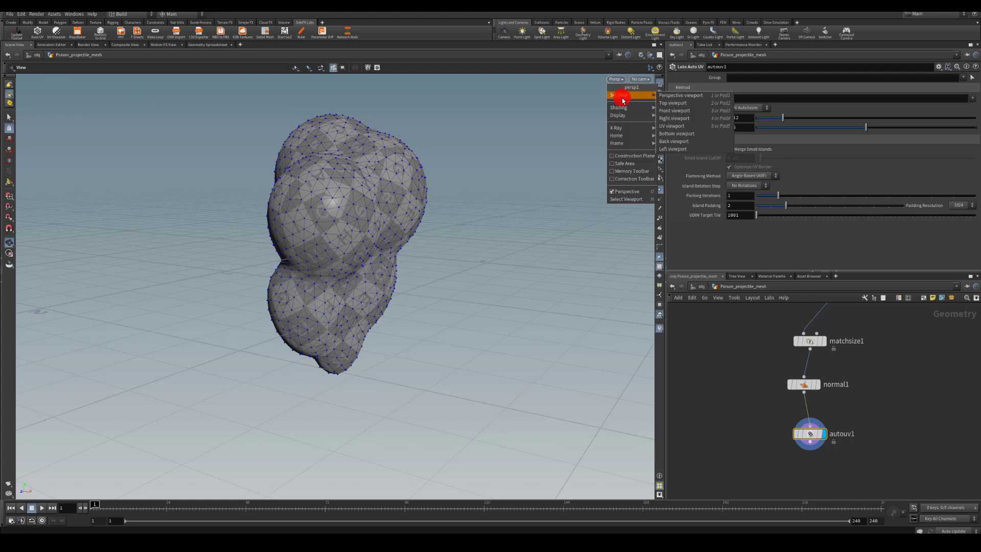
pyautogui.click(670, 125)
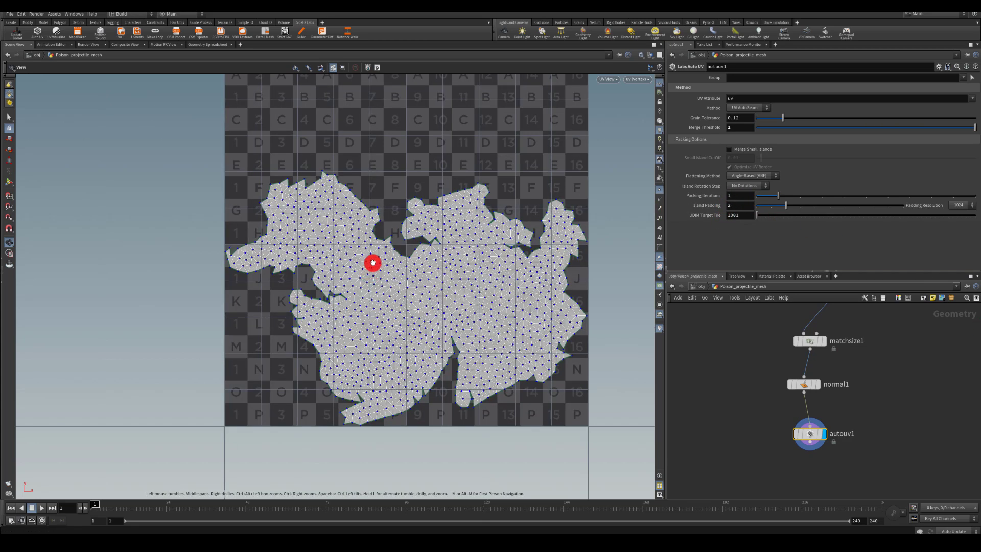
pyautogui.scroll(1, 366, 282)
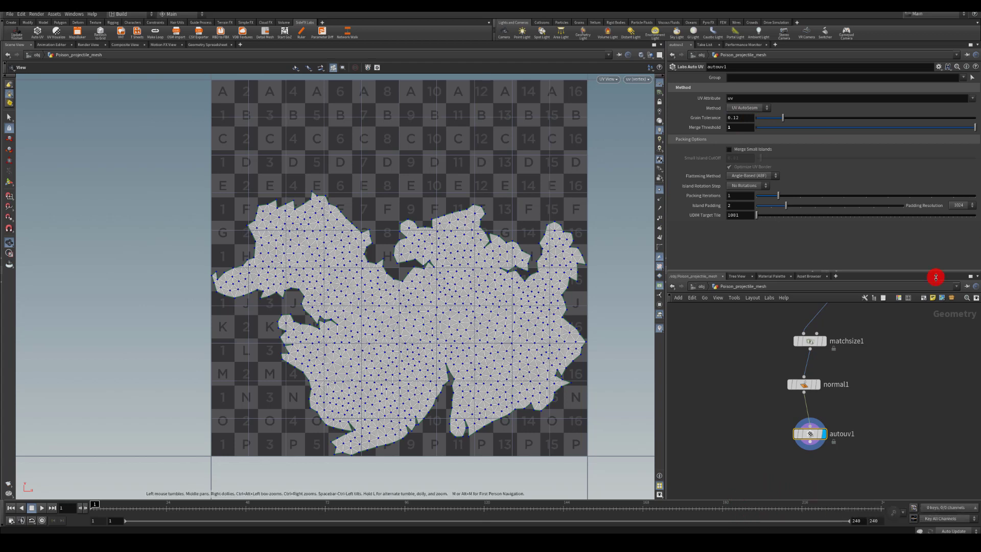
# Switch autouv1's unwrap method to Cluster with 1 cluster.
pyautogui.doubleClick(736, 118)
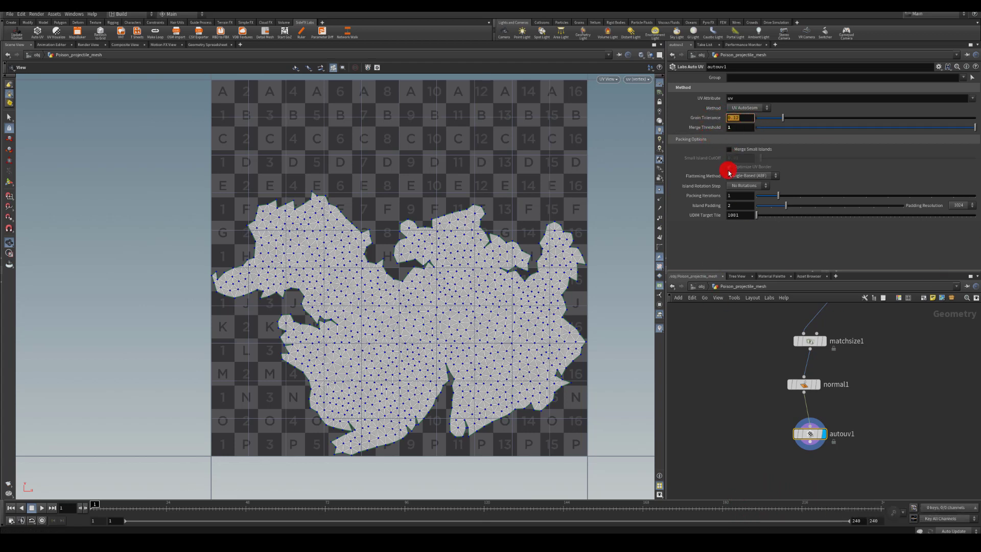
pyautogui.click(747, 109)
pyautogui.click(738, 125)
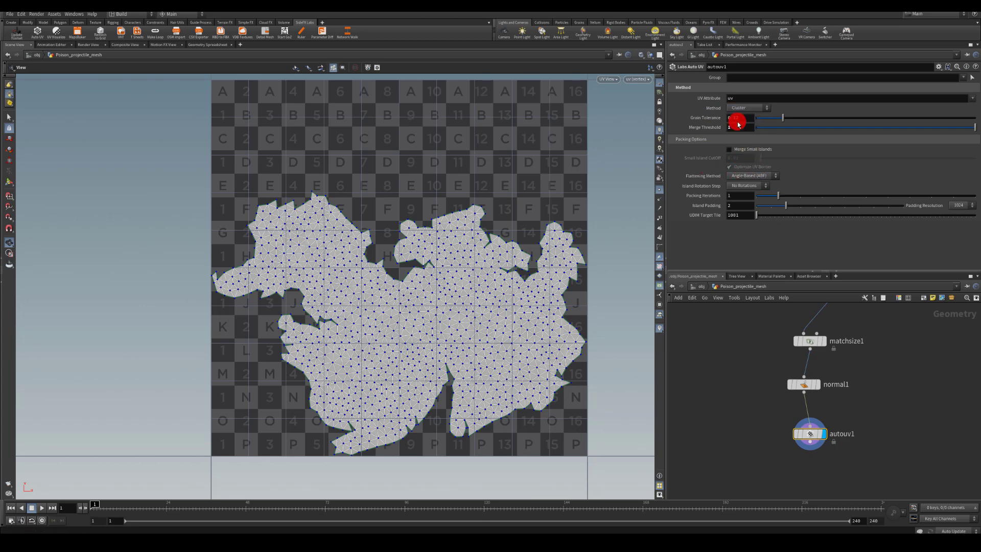
pyautogui.doubleClick(736, 119)
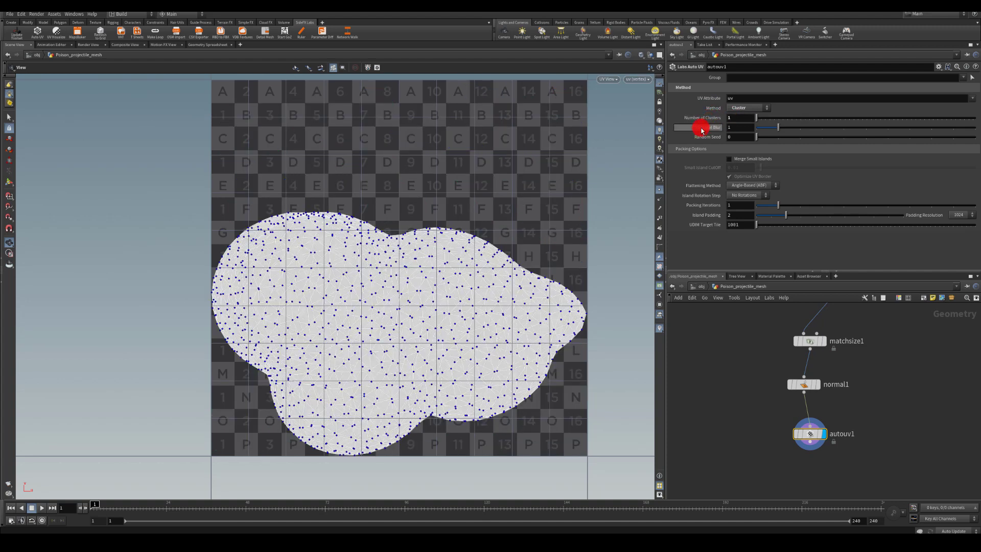
# Set autouv1's Normal Blur to 5 after trying 10 and 1.
pyautogui.click(727, 128)
pyautogui.write('10')
pyautogui.press('Return')
pyautogui.doubleClick(741, 127)
pyautogui.write('1')
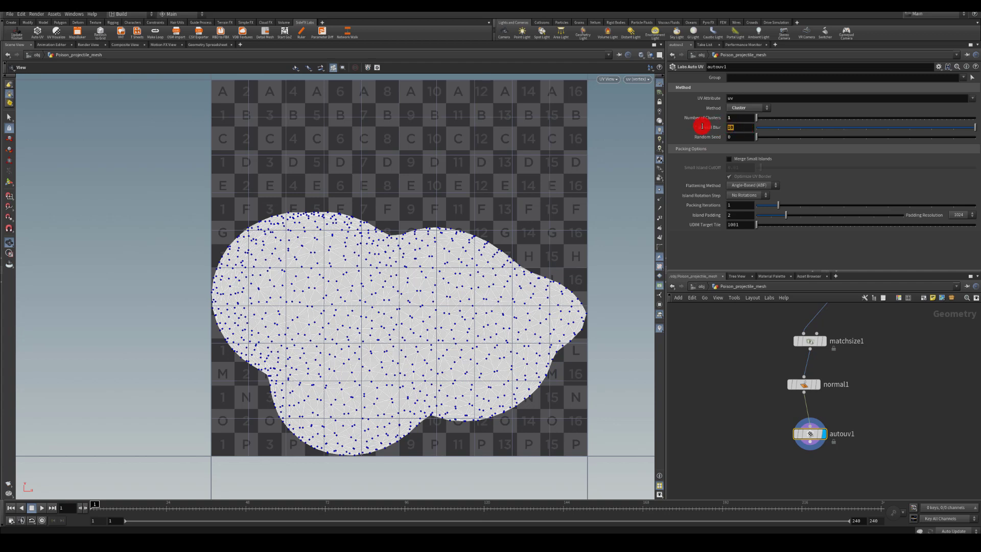
pyautogui.press('Return')
pyautogui.hotkey('ctrl', 'z')
pyautogui.write('5')
pyautogui.press('Return')
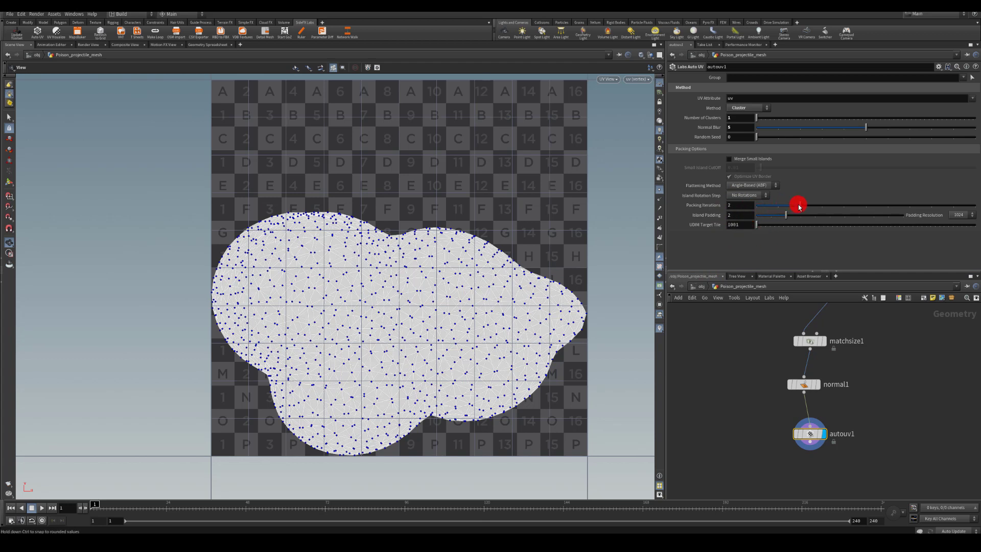
pyautogui.moveTo(780, 205)
pyautogui.mouseDown()
pyautogui.moveTo(863, 209)
pyautogui.moveTo(775, 209)
pyautogui.mouseUp()
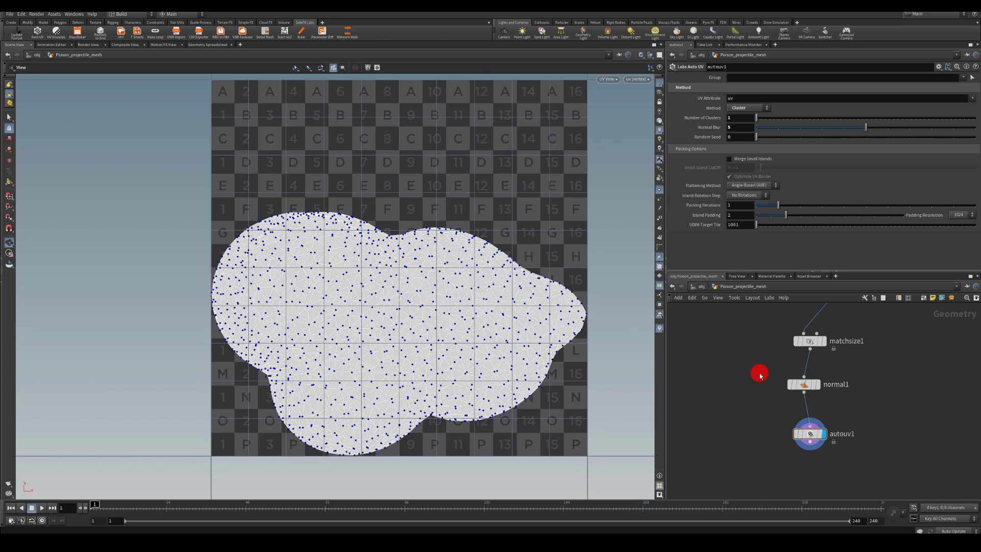
# Return the viewport to perspective and go back inside Poison_projectile_mesh.
pyautogui.press('u')
pyautogui.click(608, 79)
pyautogui.moveTo(629, 94)
pyautogui.click(679, 94)
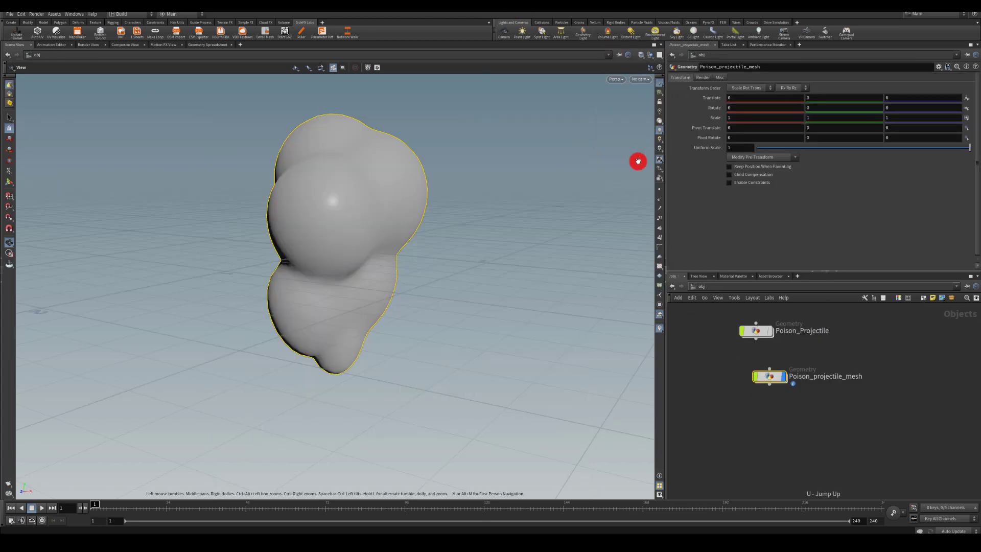
pyautogui.doubleClick(769, 377)
# Add a Transform node after autouv1 with a uniform scale of 50.
pyautogui.moveTo(810, 444); pyautogui.dragTo(806, 480)
pyautogui.click(806, 479)
pyautogui.write('trans')
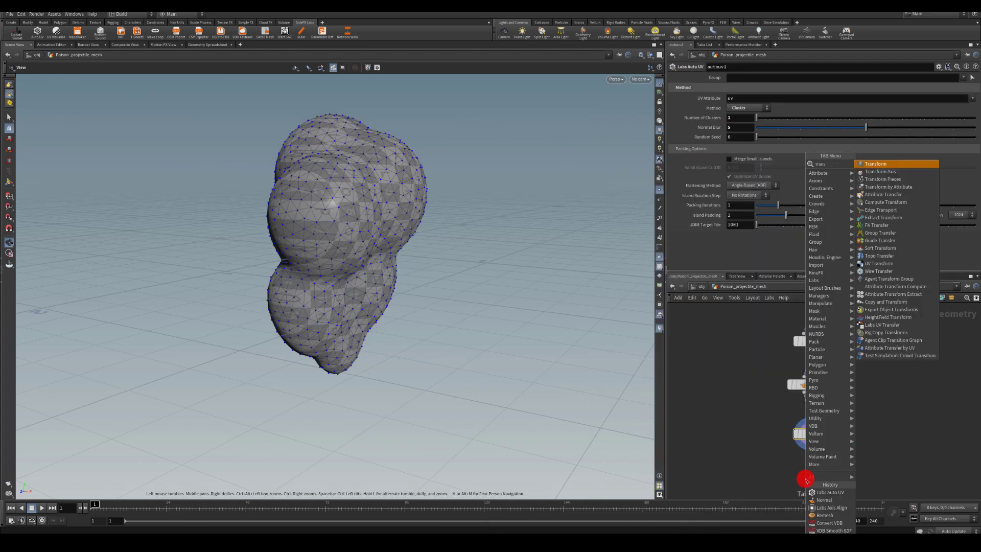
pyautogui.press('Return')
pyautogui.click(806, 479)
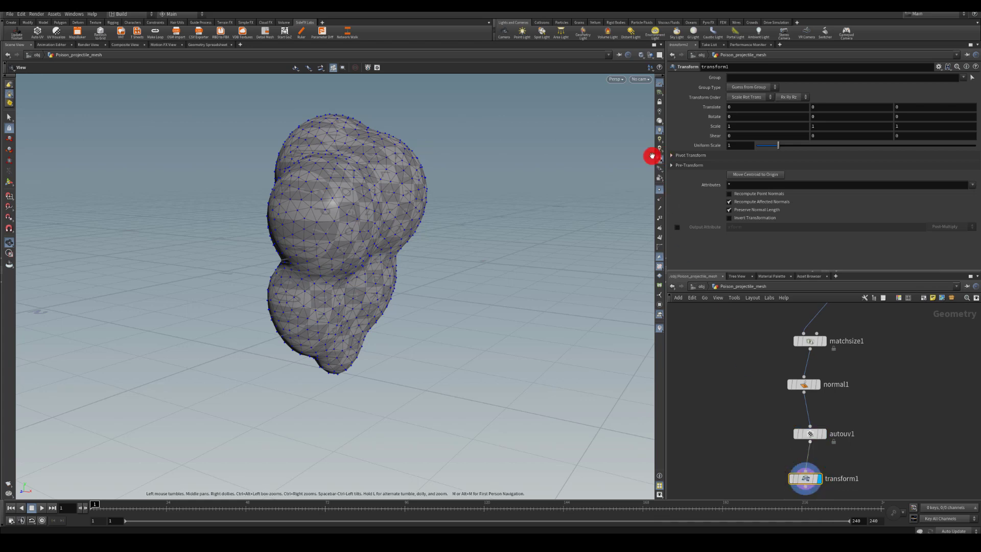
pyautogui.click(736, 145)
pyautogui.write('50')
pyautogui.press('Return')
# Frame the scaled blob and orbit around it to check its shading.
pyautogui.press('f')
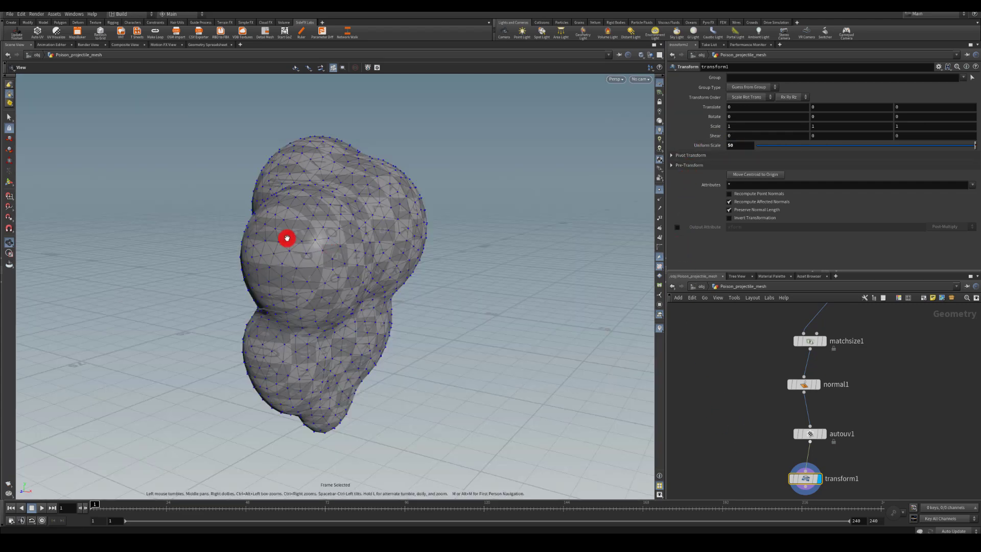
pyautogui.moveTo(128, 270); pyautogui.dragTo(382, 222)
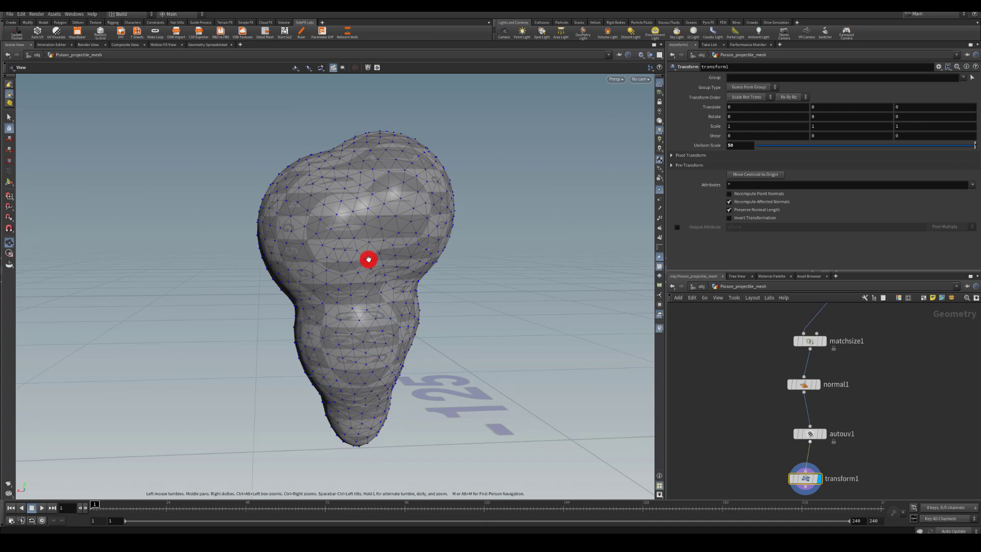
pyautogui.moveTo(522, 274); pyautogui.dragTo(383, 264)
pyautogui.moveTo(506, 304); pyautogui.dragTo(465, 280)
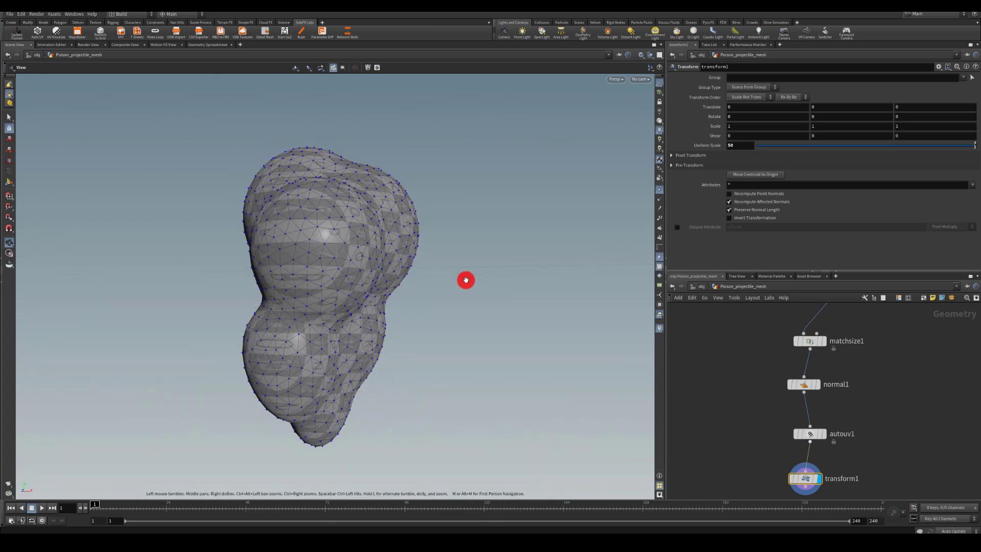
pyautogui.moveTo(230, 230); pyautogui.dragTo(304, 243)
pyautogui.moveTo(514, 232)
pyautogui.mouseDown()
pyautogui.moveTo(447, 197)
pyautogui.moveTo(510, 258)
pyautogui.moveTo(508, 245)
pyautogui.mouseUp()
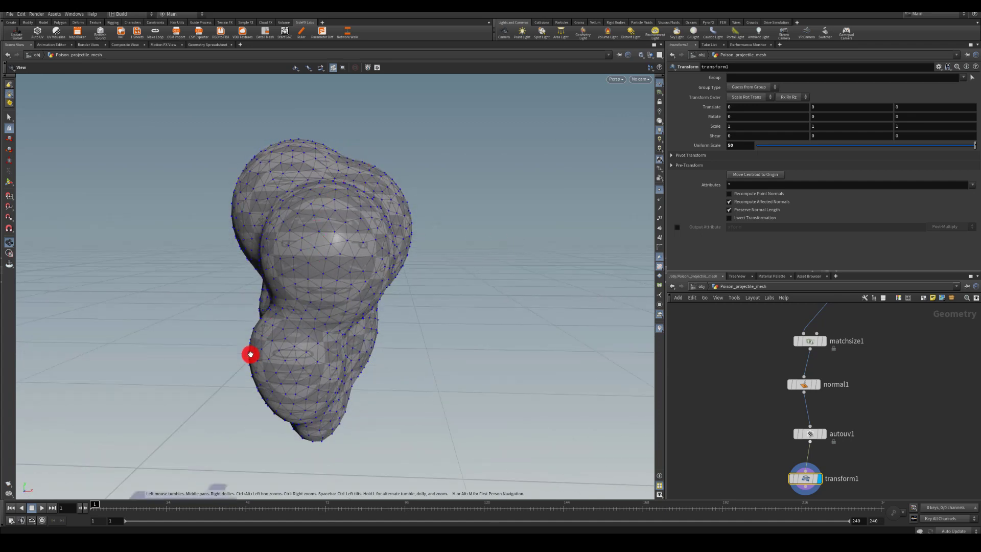
pyautogui.moveTo(302, 322); pyautogui.dragTo(445, 346)
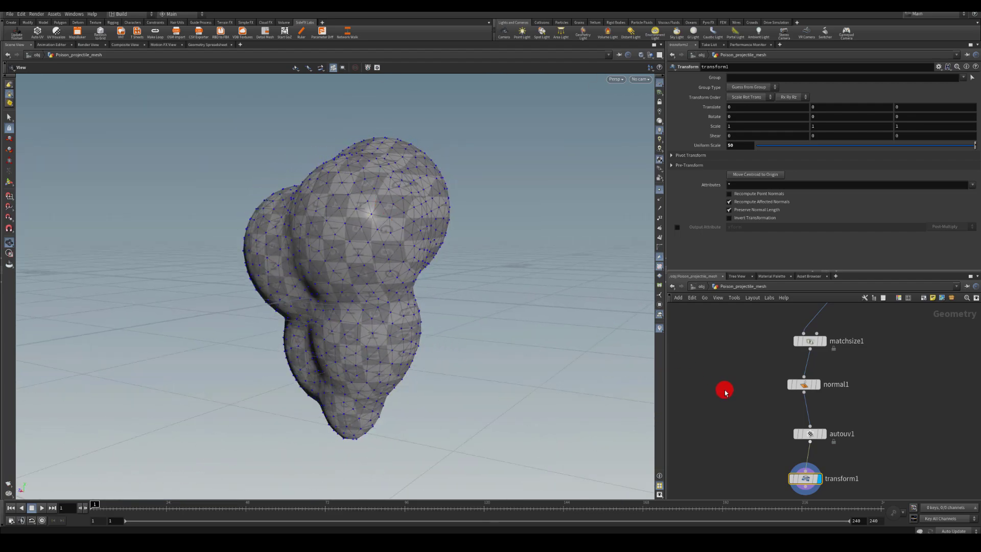
# Wire remesh2_LP into matchsize1 in place of remesh1_HP and orbit to inspect the low-poly mesh.
pyautogui.press('h')
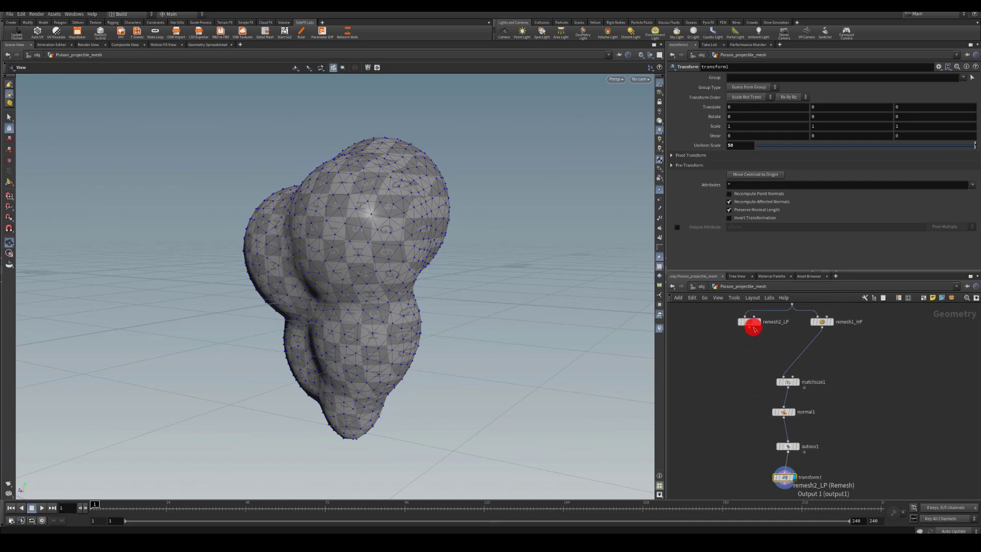
pyautogui.moveTo(749, 327); pyautogui.dragTo(783, 378)
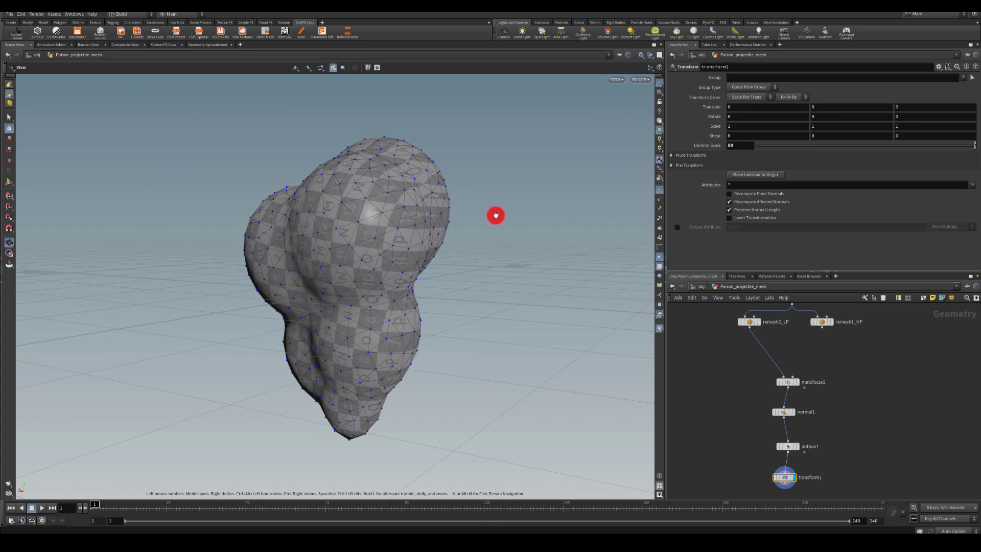
pyautogui.moveTo(499, 215); pyautogui.dragTo(271, 231)
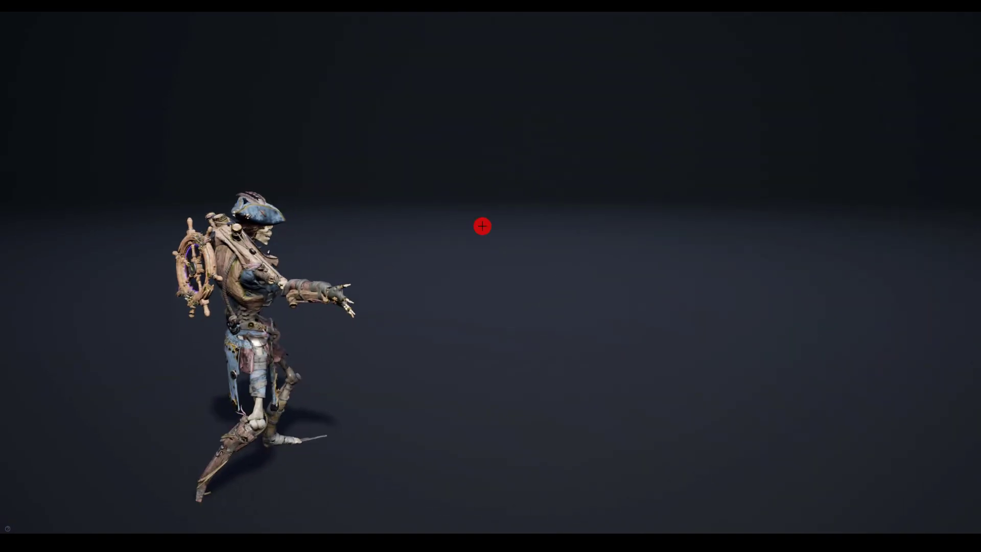
# Cast the green poison projectile at the target spot in the Play viewport.
pyautogui.click(572, 243)
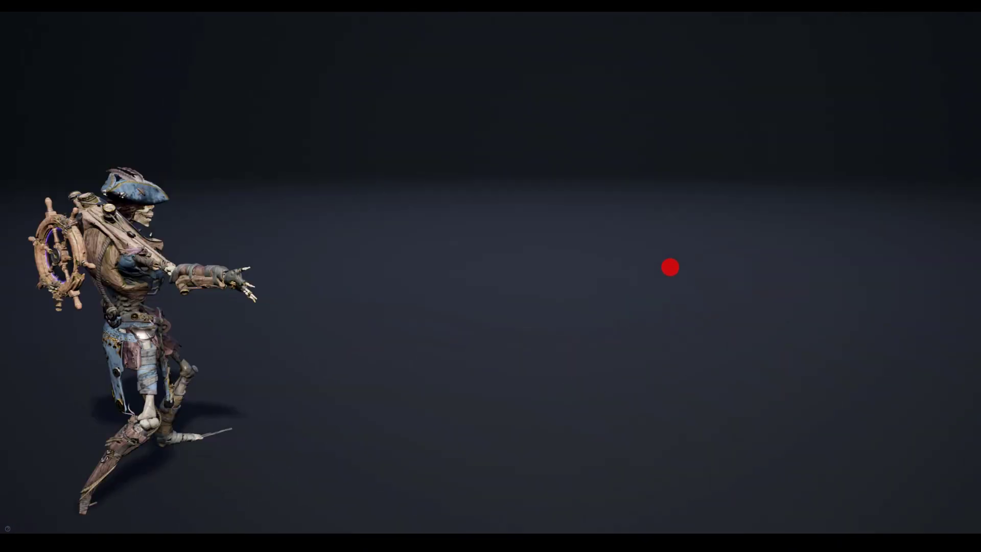